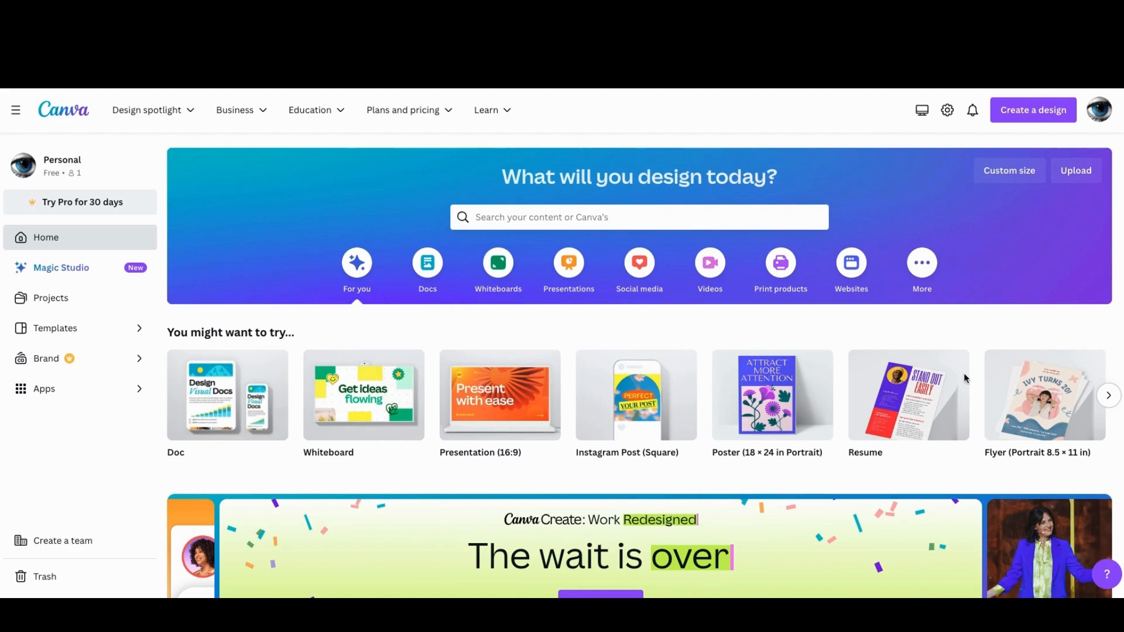
Start a new Canva design from the suggested design types.
click(1032, 111)
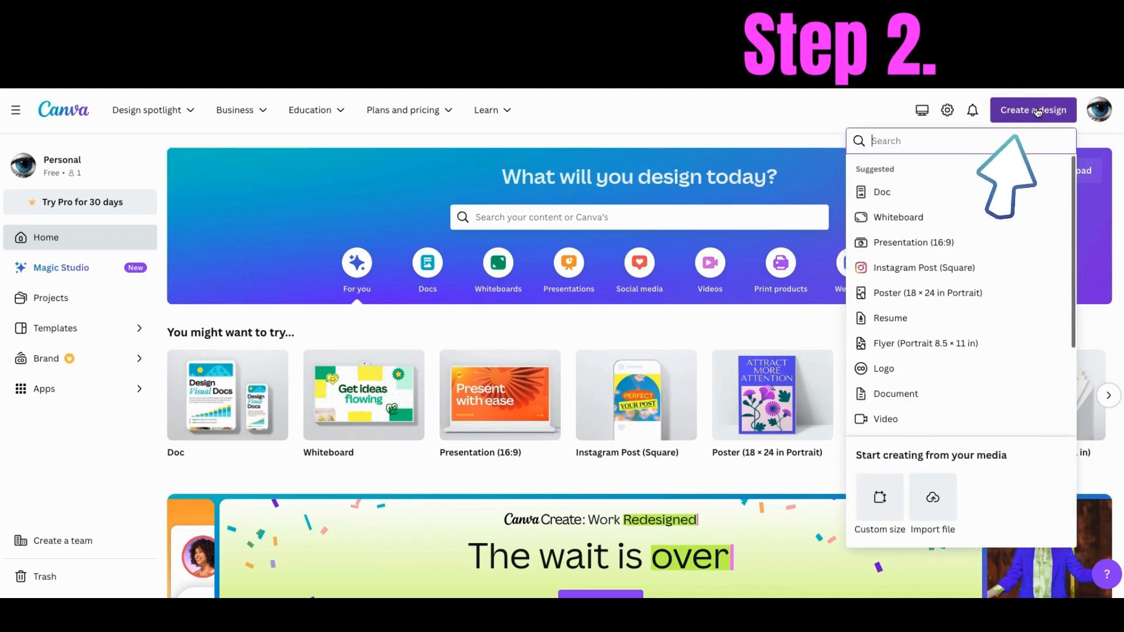
click(865, 401)
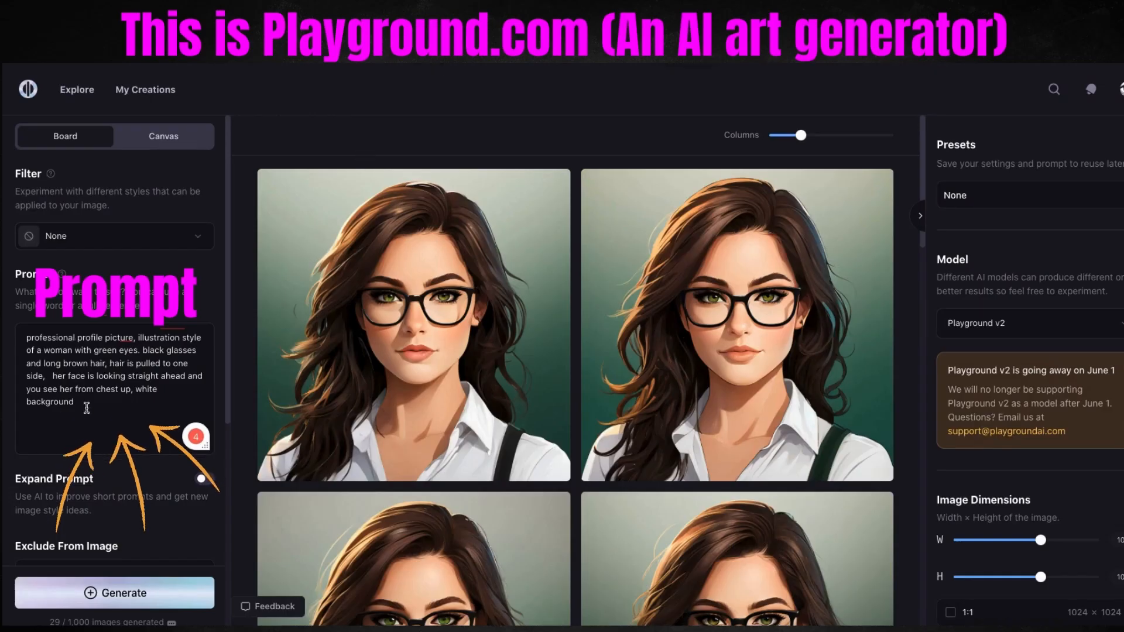
In Playground, replace the prompt with an illustrated profile picture of a green-eyed woman with black glasses, long brown hair and white background, and generate images.
drag(15, 422, 185, 404)
text(professional profile picture, illustration style of a woman with green eyes. black glasses and long brown hair,  showing various views of her face from front side and waist up, you can see her entire face and top of her head, white background)
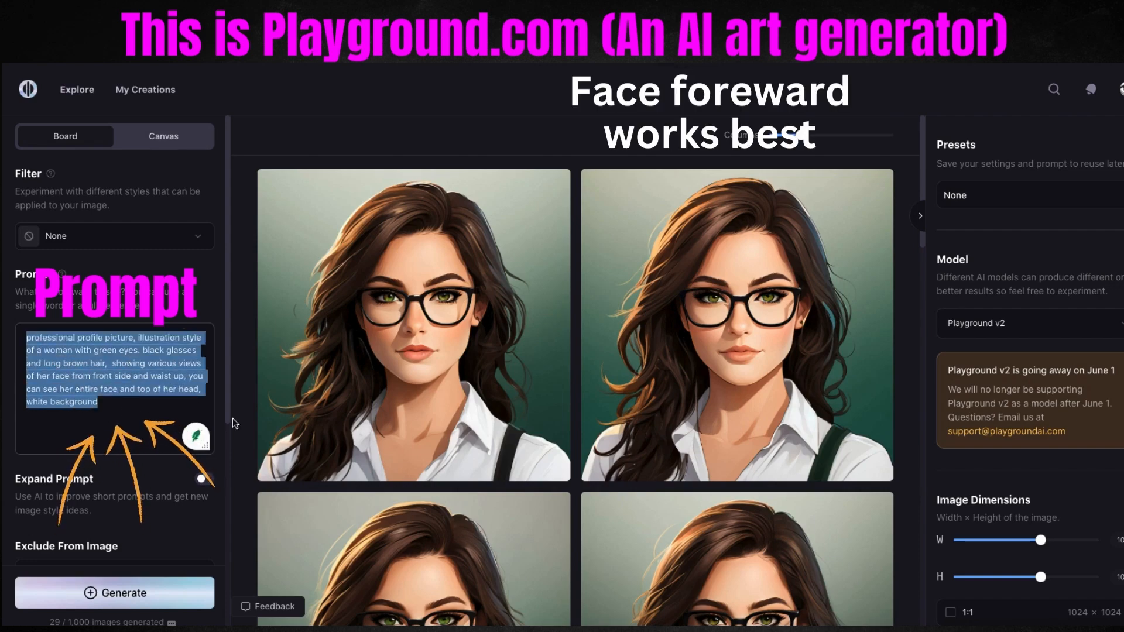
scroll(414, 328, down, 5)
scroll(1071, 482, down, 10)
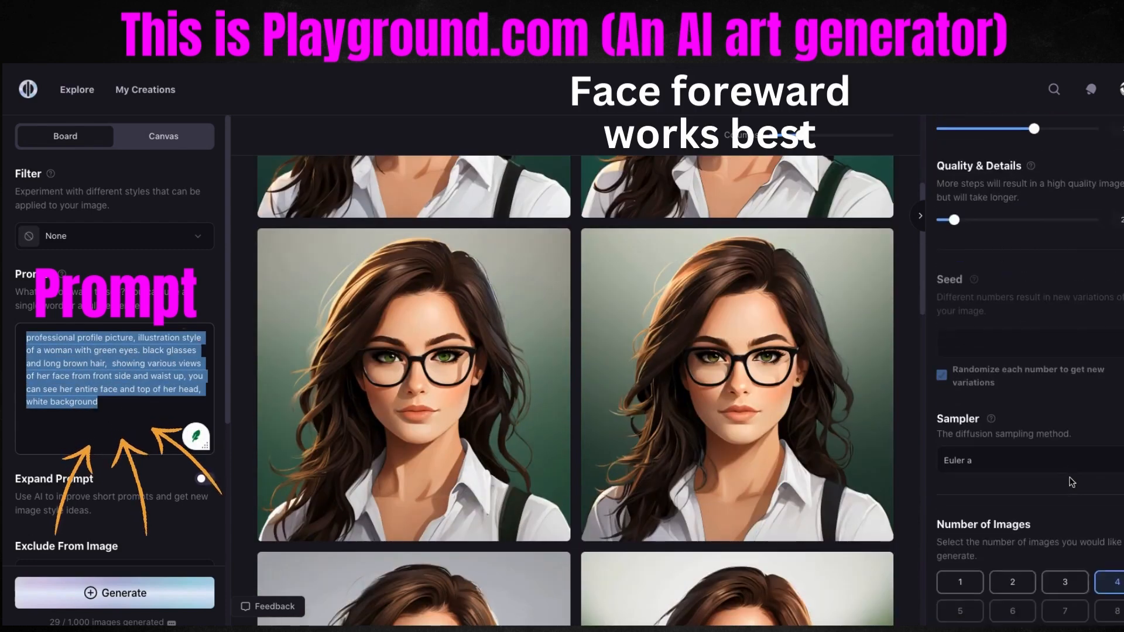
click(122, 597)
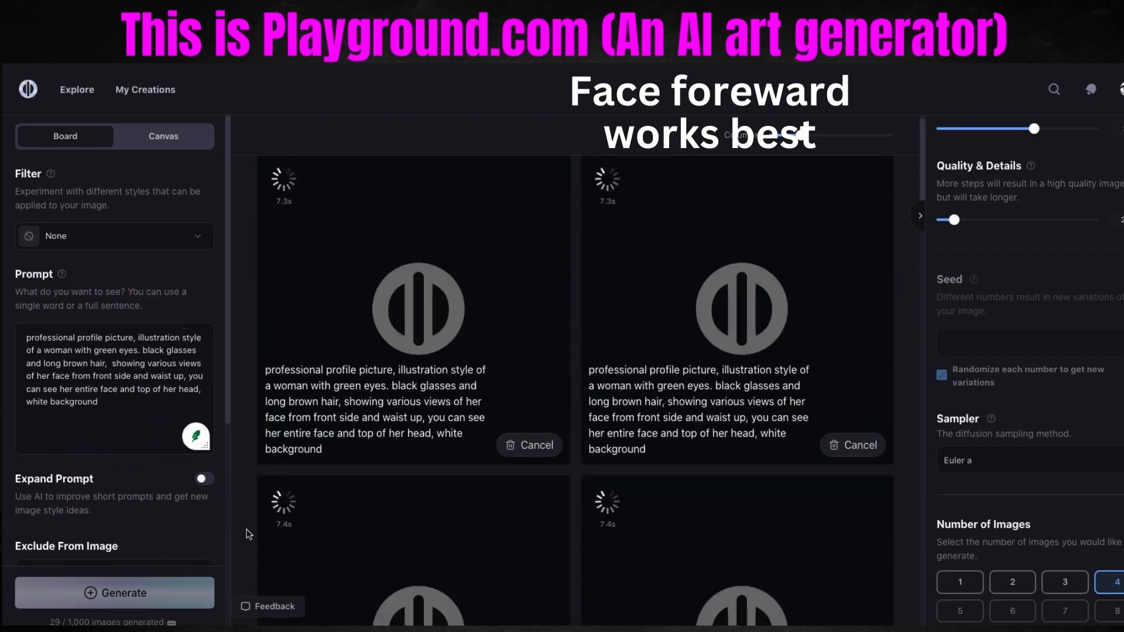
Look through the newly generated portraits for a suitable front-facing avatar image.
scroll(246, 530, up, 1)
drag(106, 401, 19, 337)
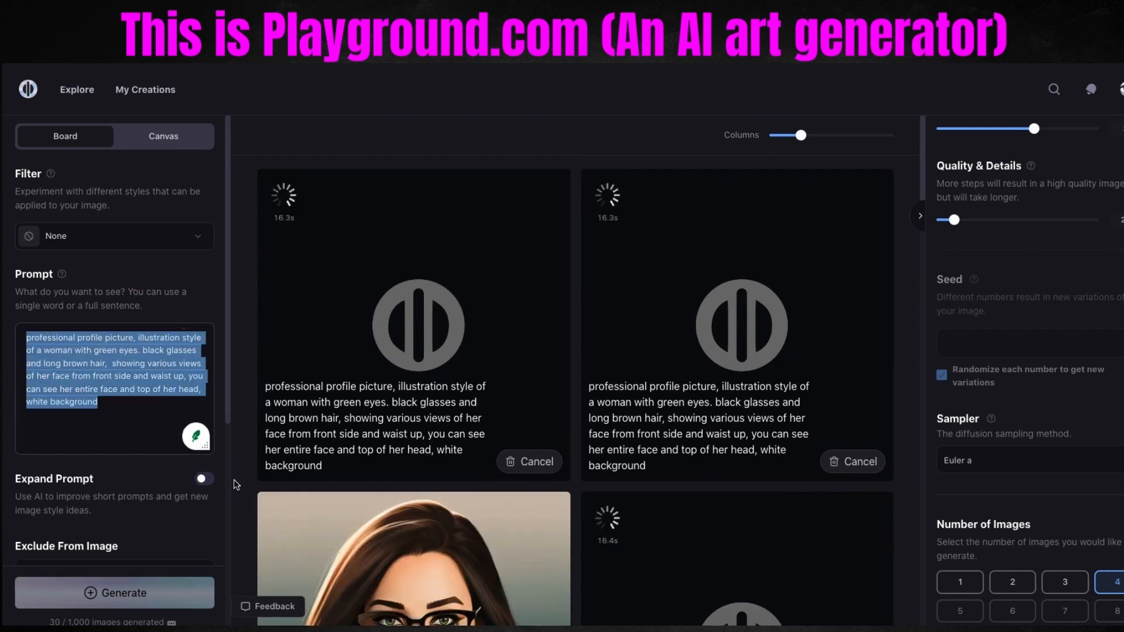
scroll(243, 481, down, 4)
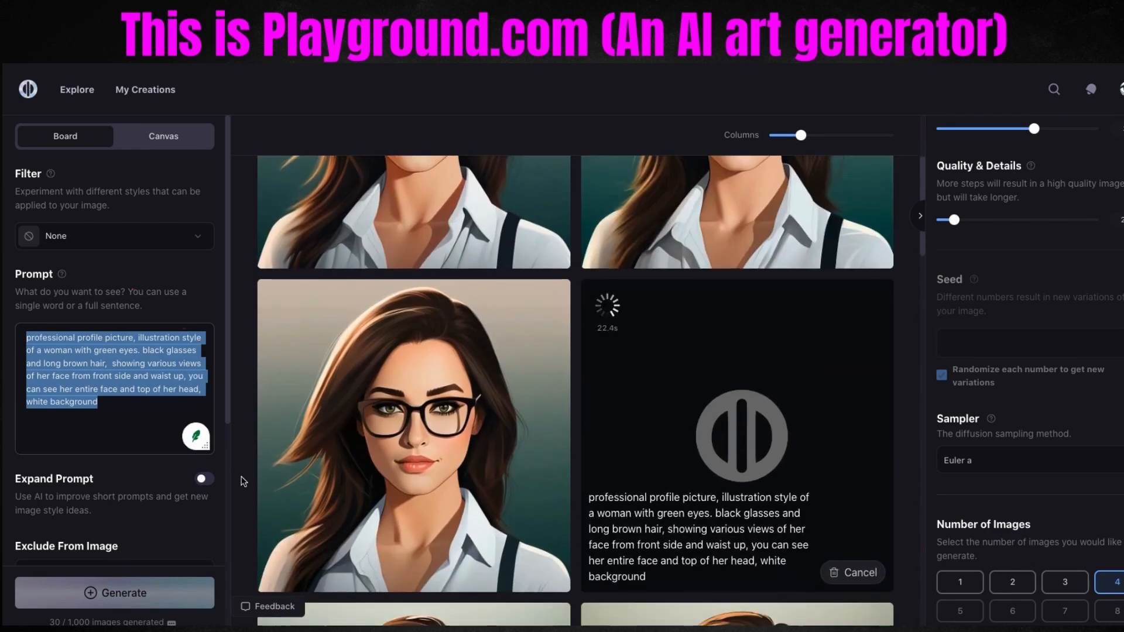
scroll(244, 481, up, 3)
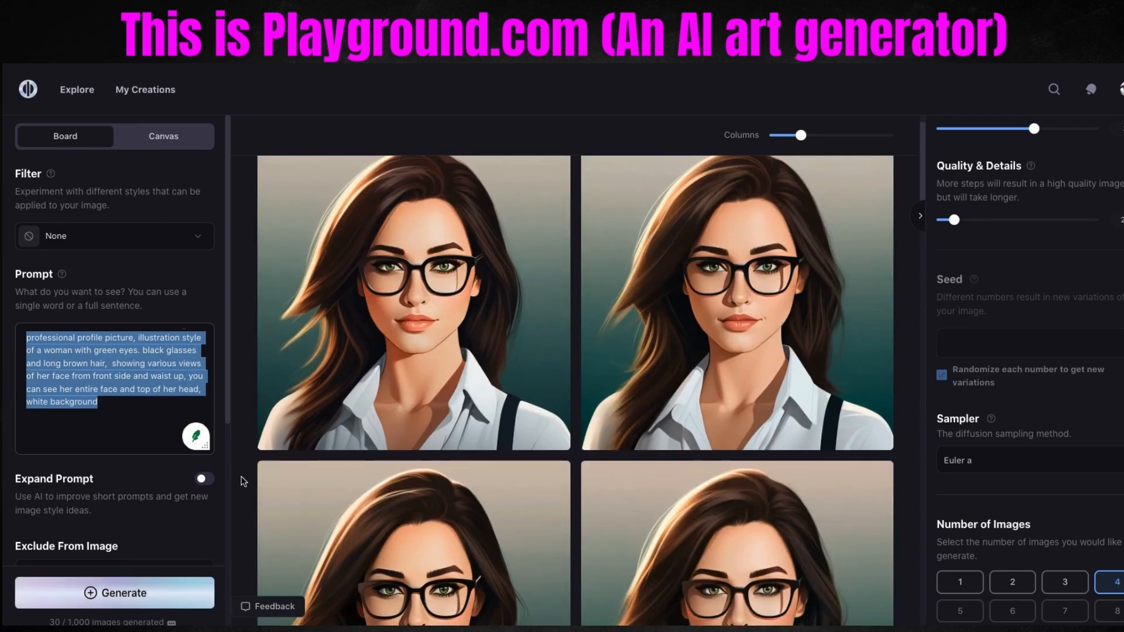
scroll(244, 480, down, 3)
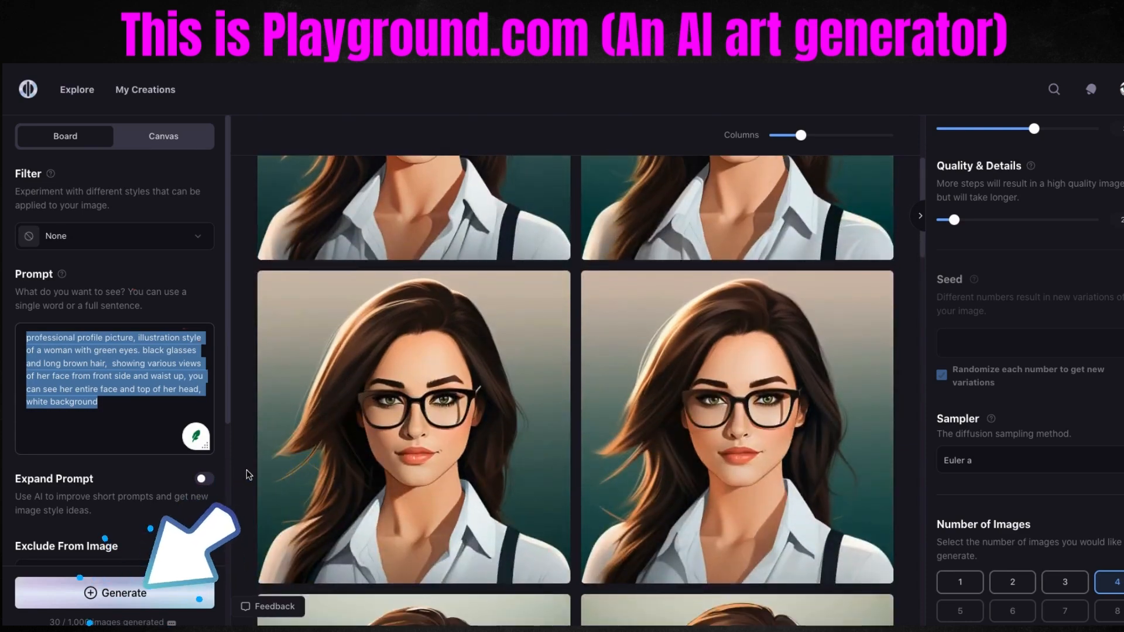
click(247, 476)
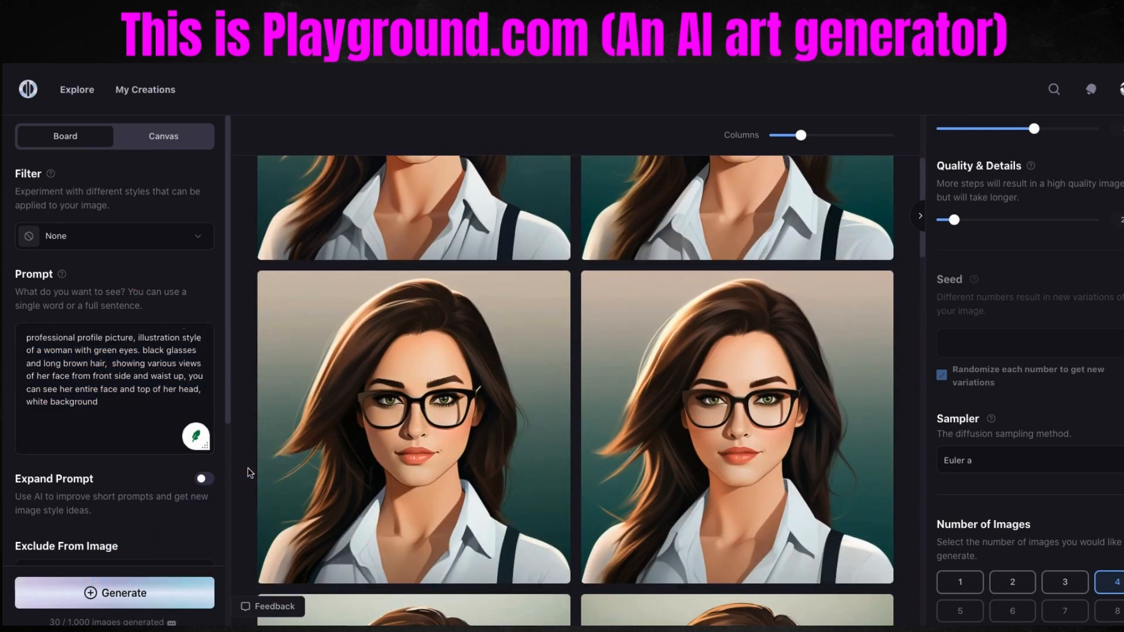
scroll(248, 473, down, 3)
scroll(248, 473, down, 2)
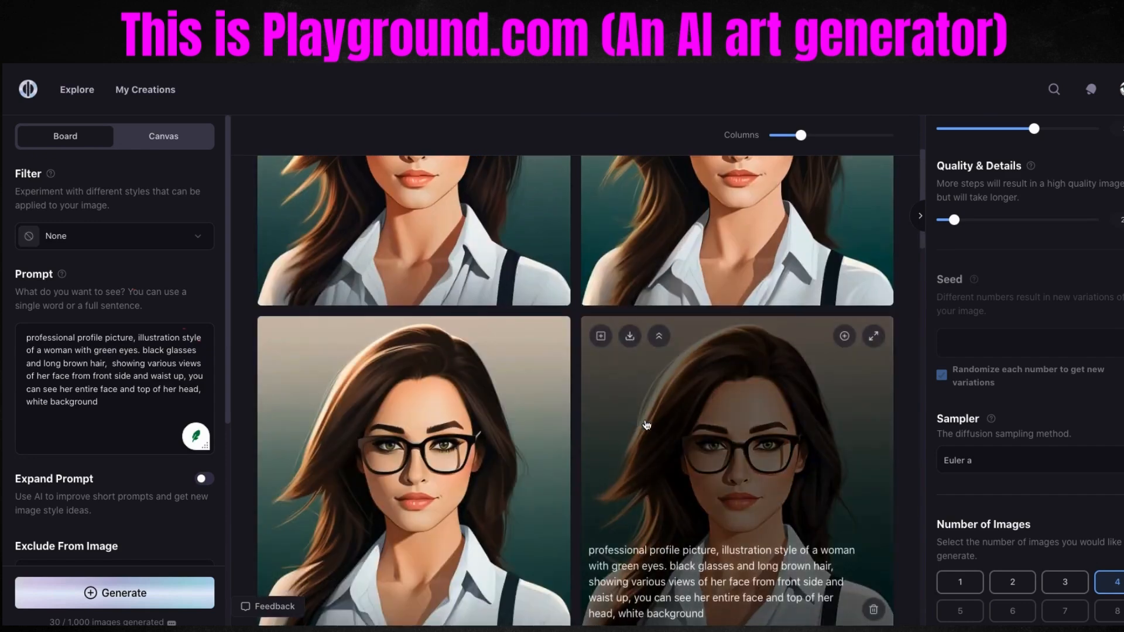
Upscale the chosen portrait by 4x with the Subtle option and download the upscaled image.
click(846, 337)
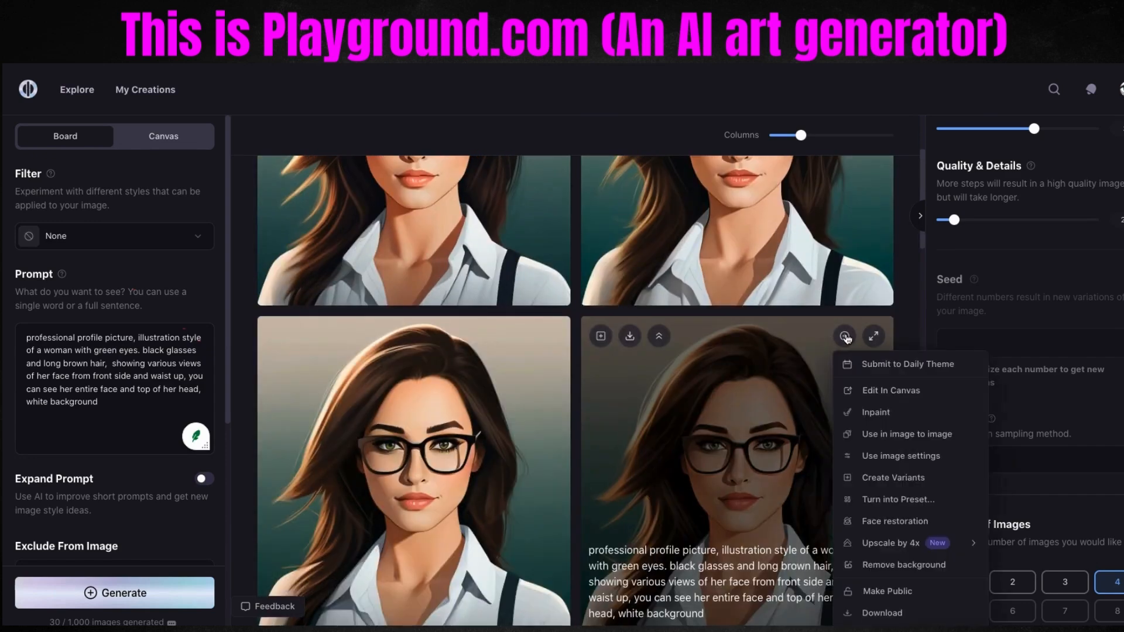
mouse_move(912, 544)
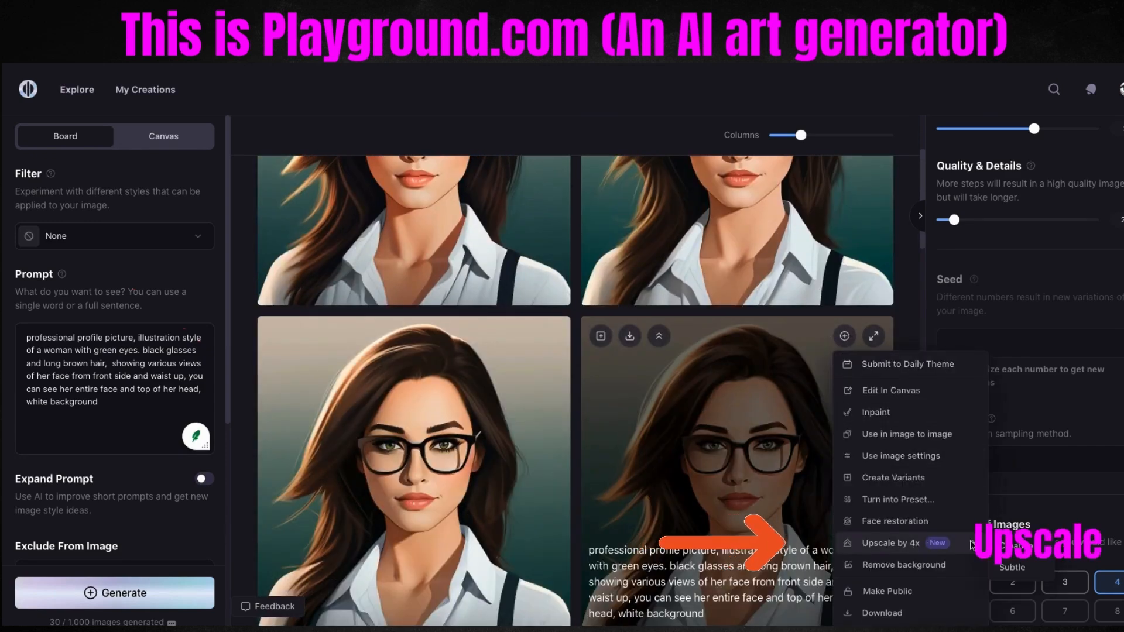
click(1009, 567)
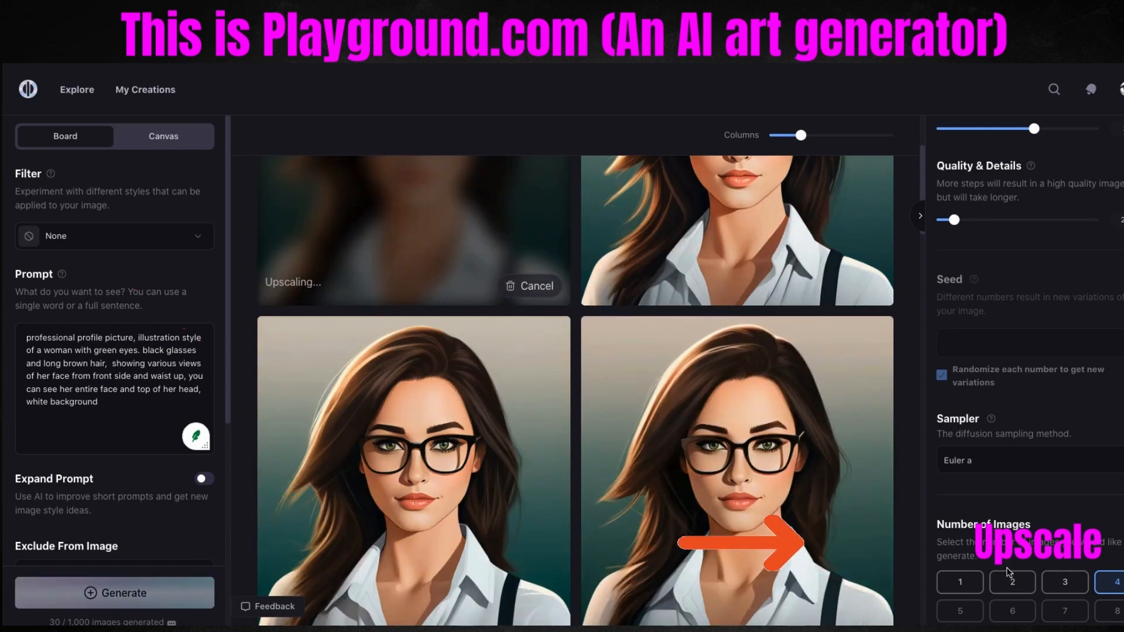
scroll(468, 402, up, 3)
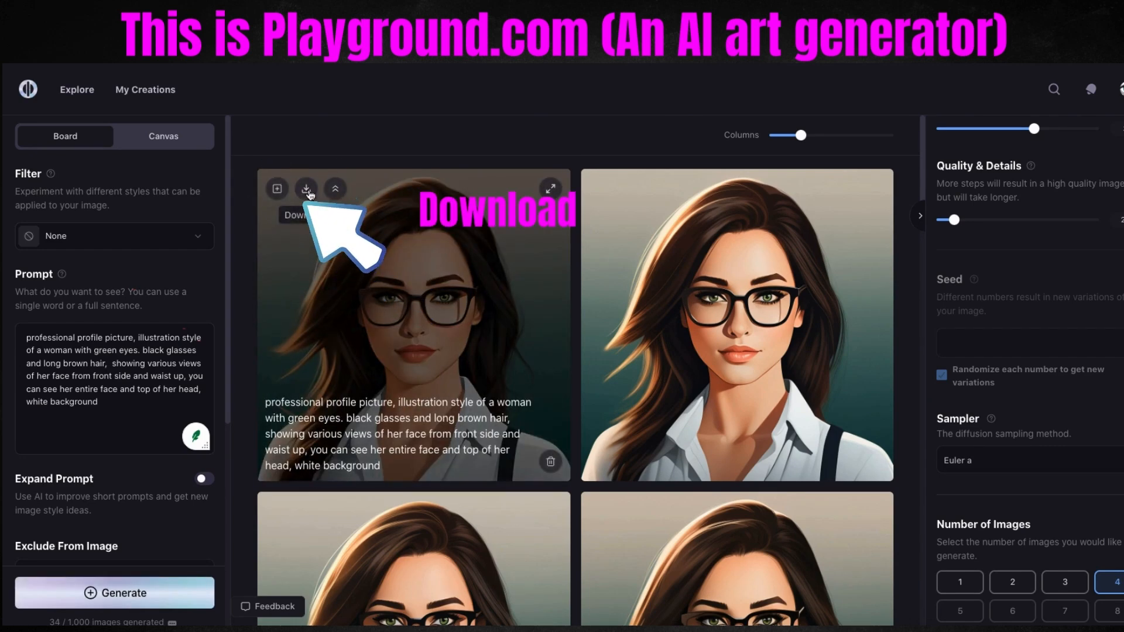
click(306, 190)
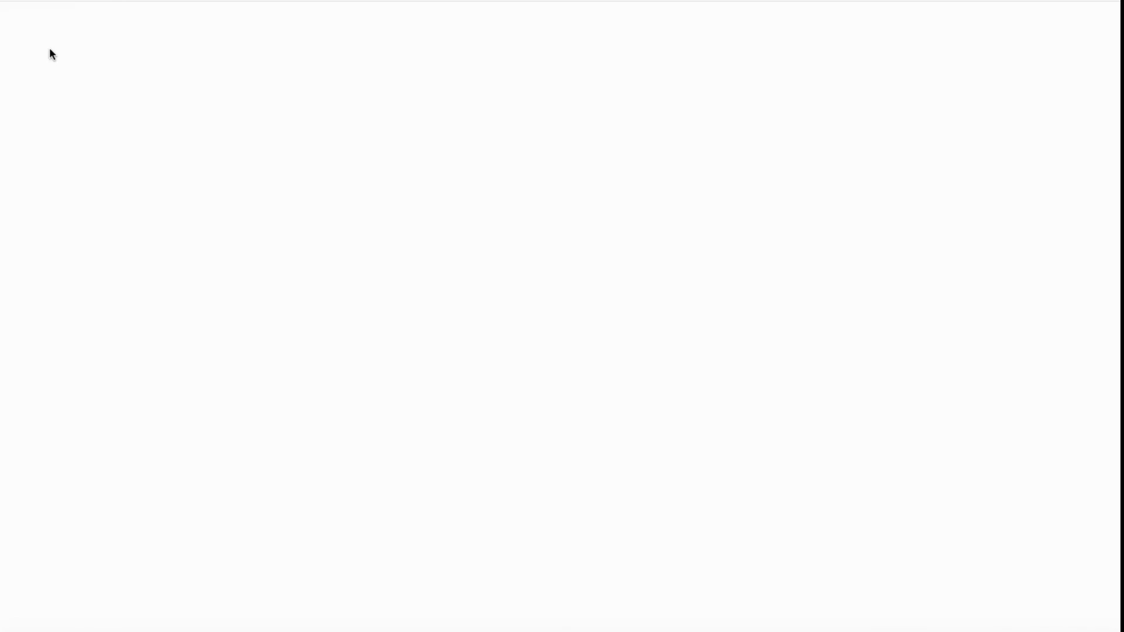
Switch to ElevenLabs and browse the community voices in the Voice Library.
mouse_move(20, 111)
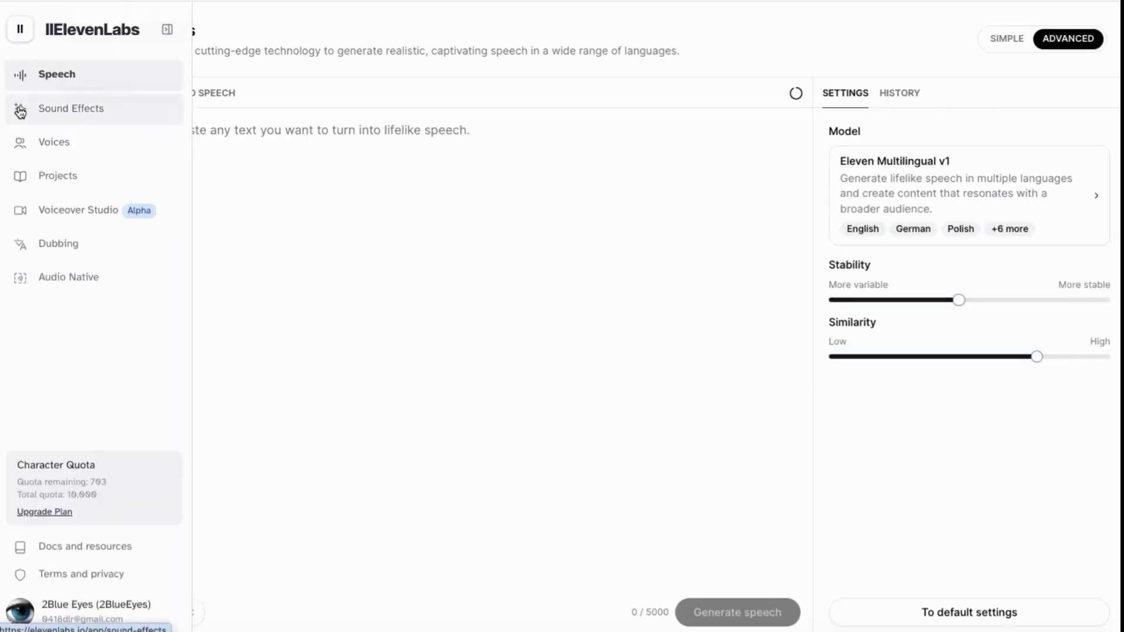
click(36, 152)
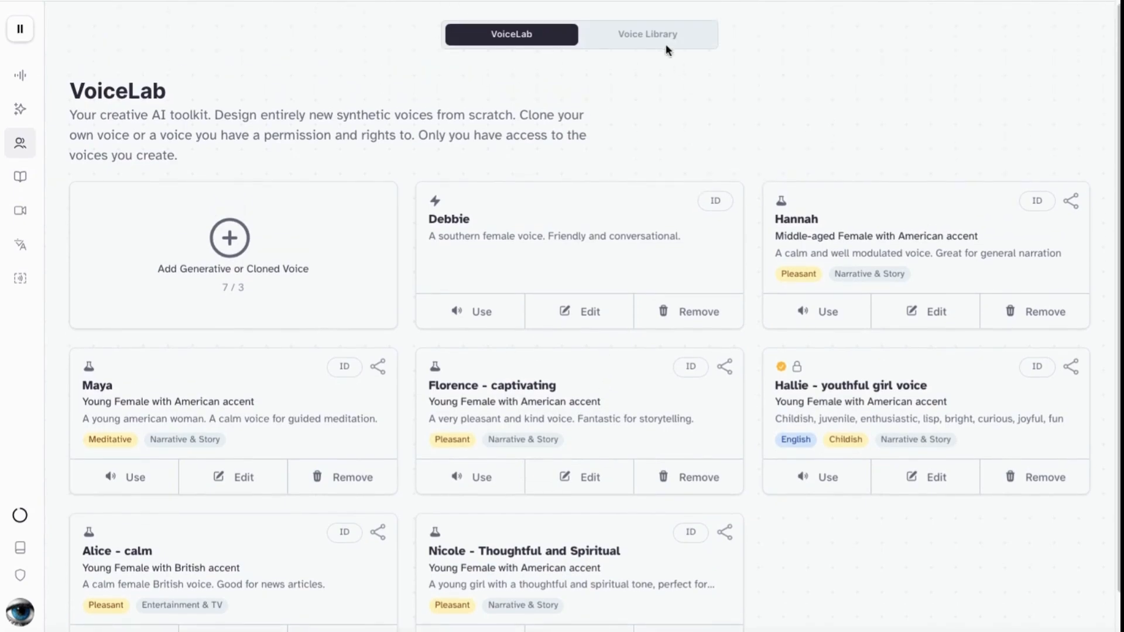
click(641, 35)
scroll(429, 396, down, 20)
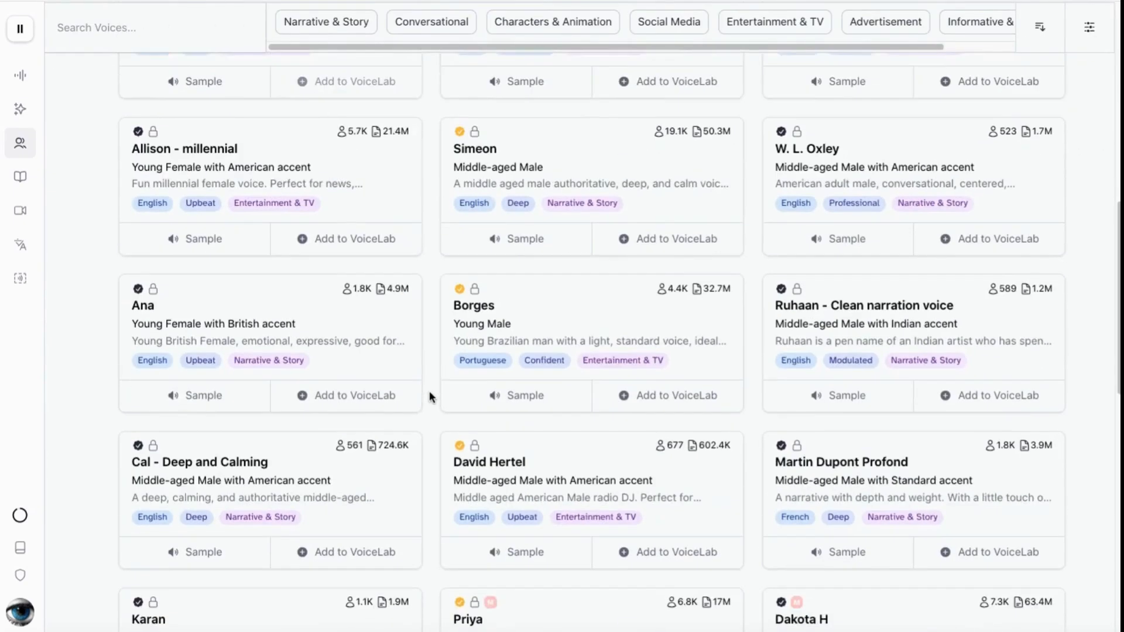
scroll(429, 404, up, 8)
scroll(430, 405, up, 5)
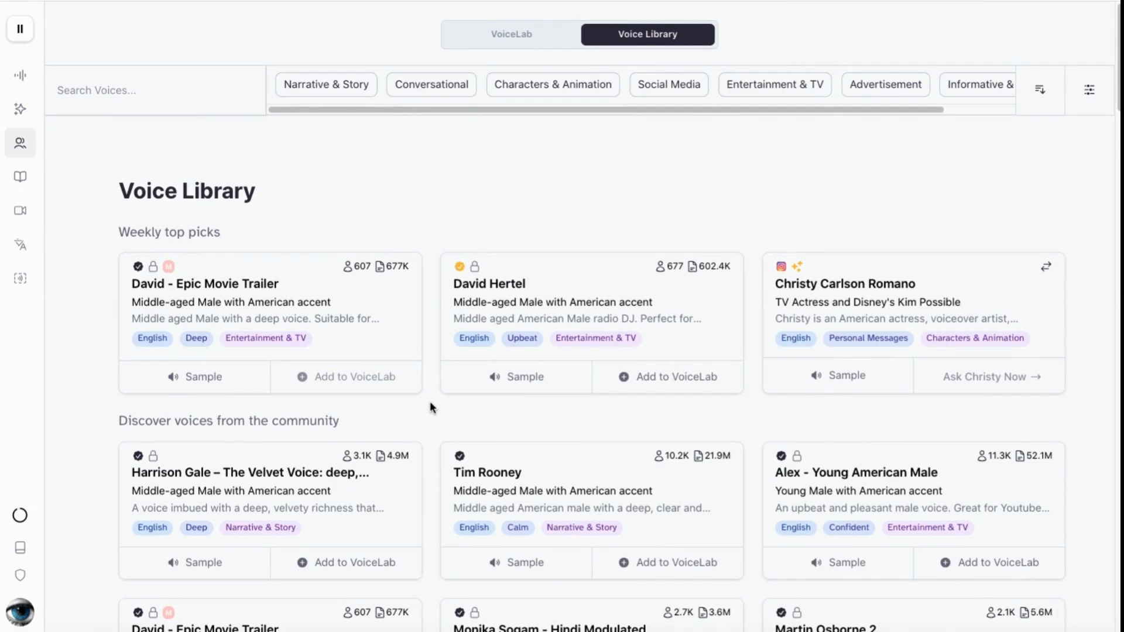
Generate speech from the talking-avatar script in Speech Synthesis, using the Sarah voice and the Eleven Multilingual v2 model.
mouse_move(24, 71)
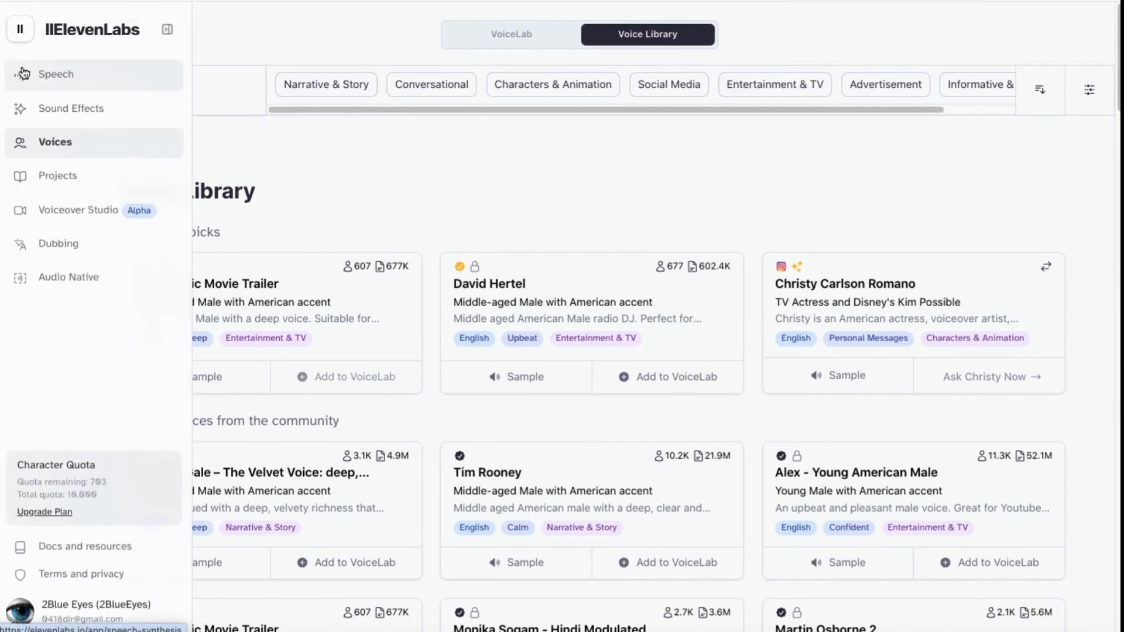
click(19, 75)
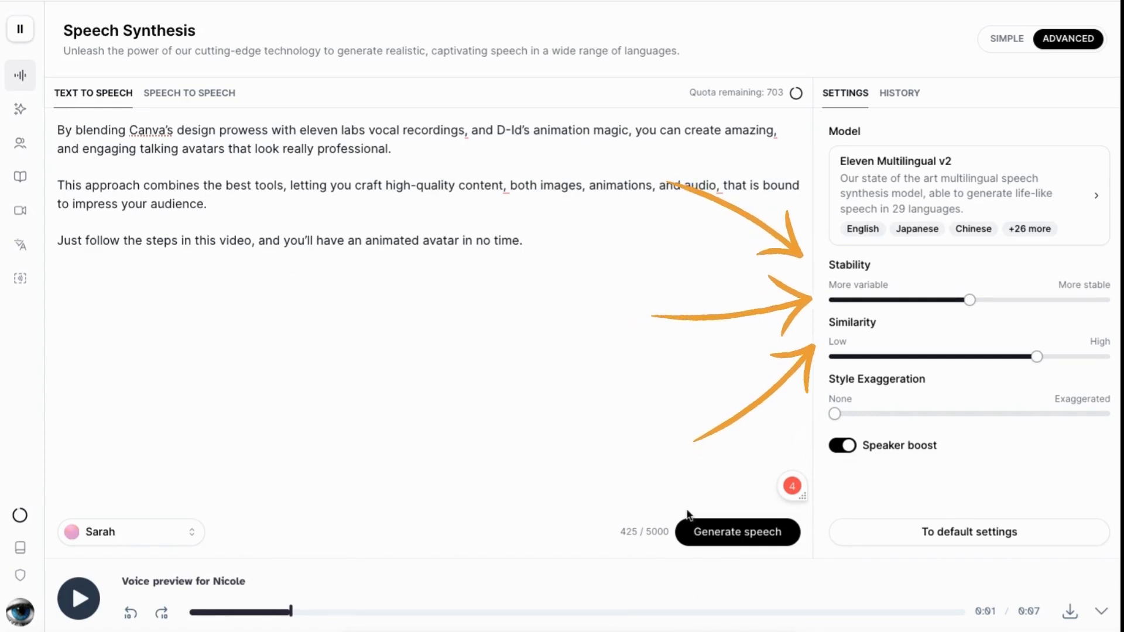
click(735, 534)
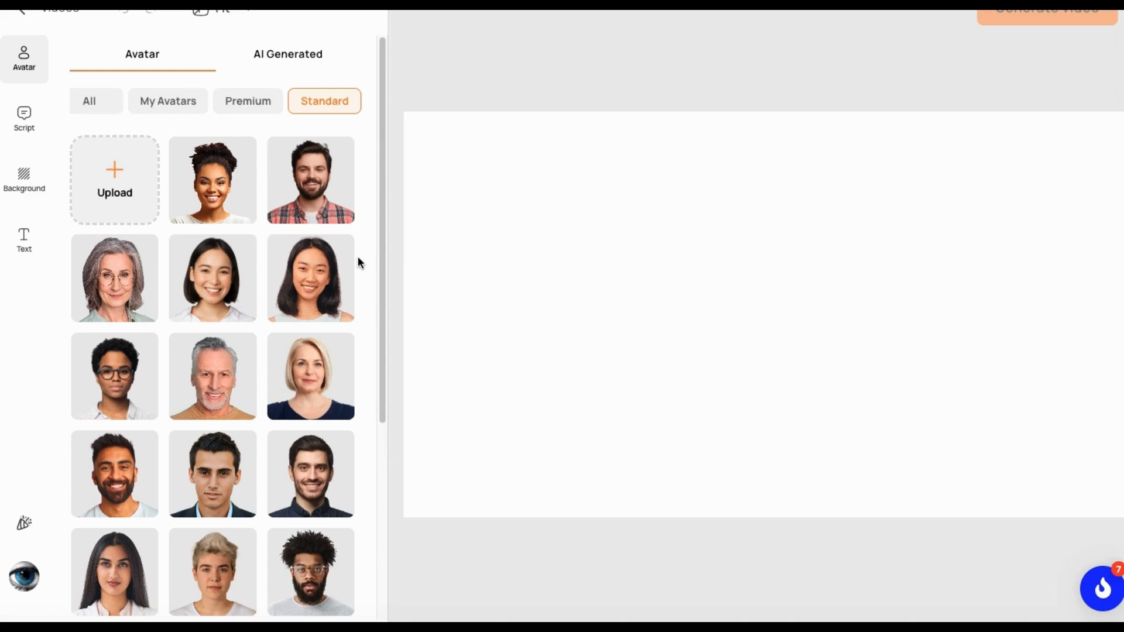
Switch to D-ID and look through the Standard, Premium and own avatar collections.
scroll(339, 183, down, 5)
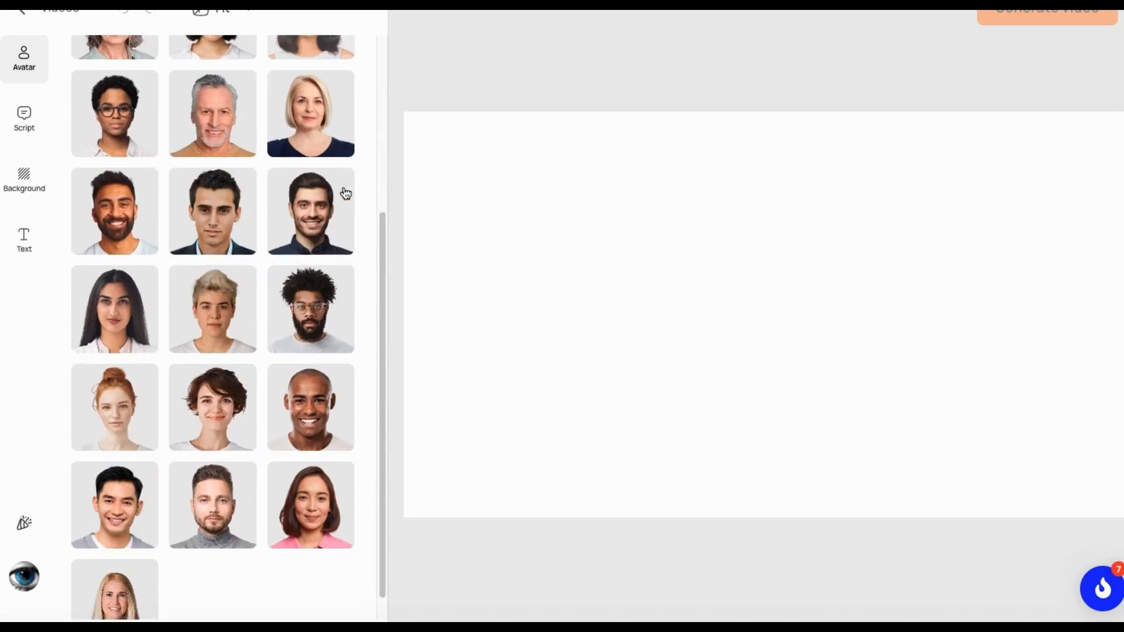
scroll(365, 201, up, 5)
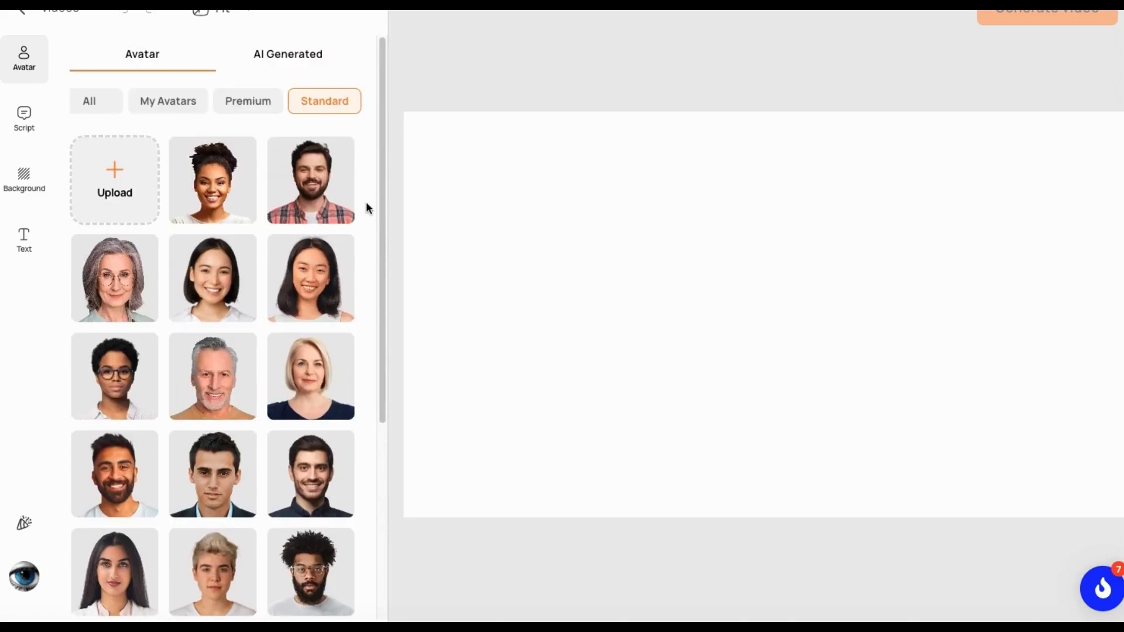
click(249, 103)
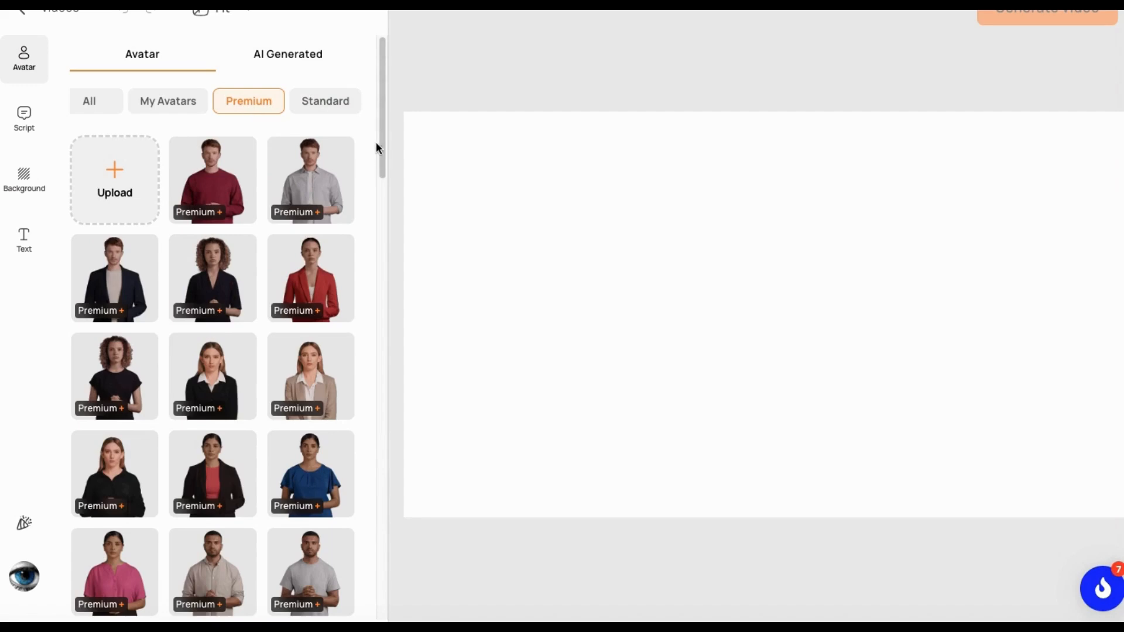
scroll(374, 179, down, 1)
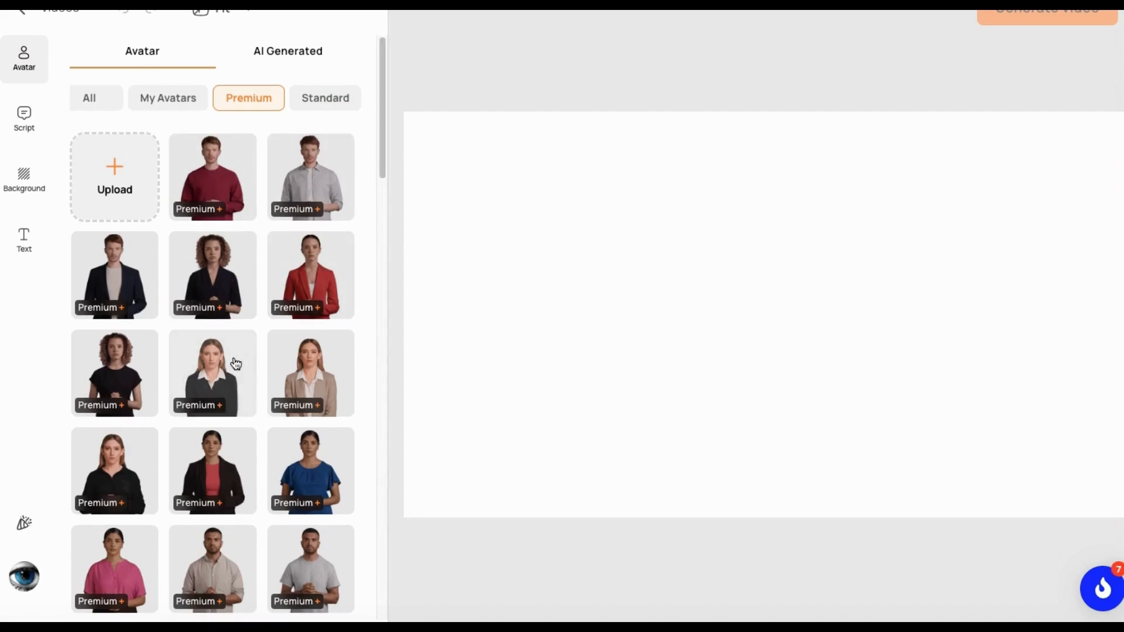
scroll(239, 360, down, 6)
scroll(314, 490, down, 7)
scroll(314, 489, up, 5)
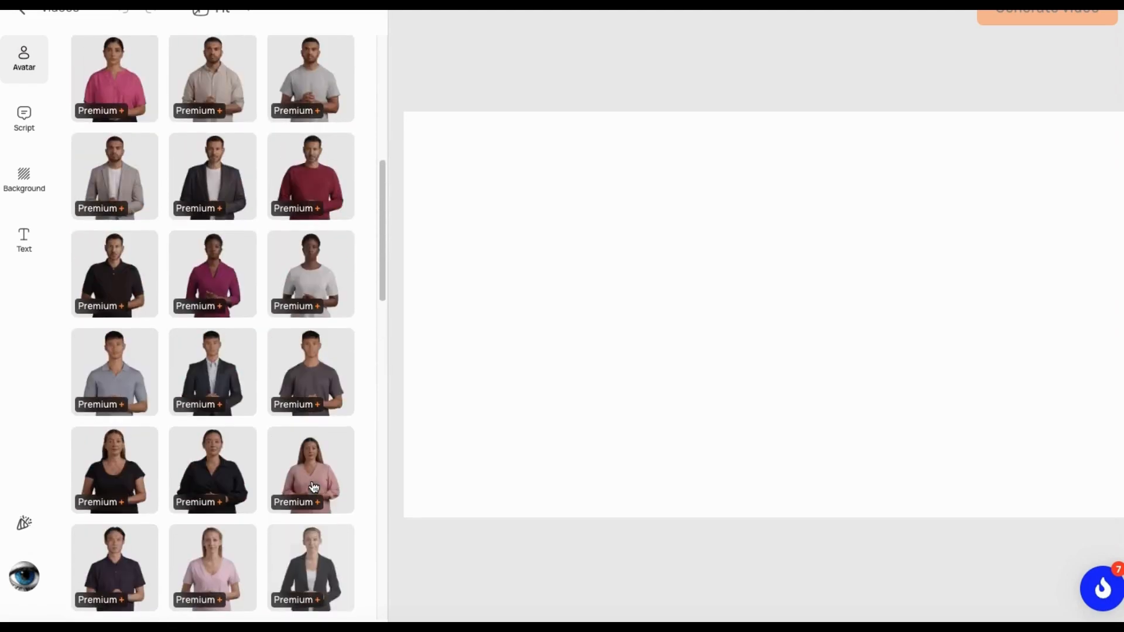
scroll(314, 490, up, 10)
click(176, 102)
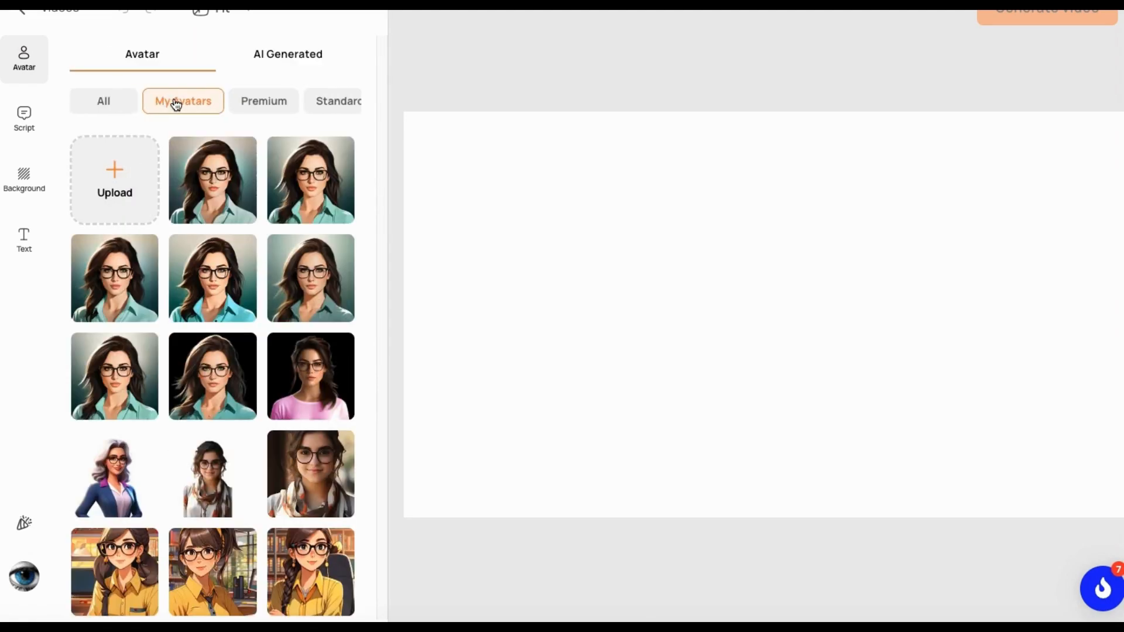
mouse_move(187, 508)
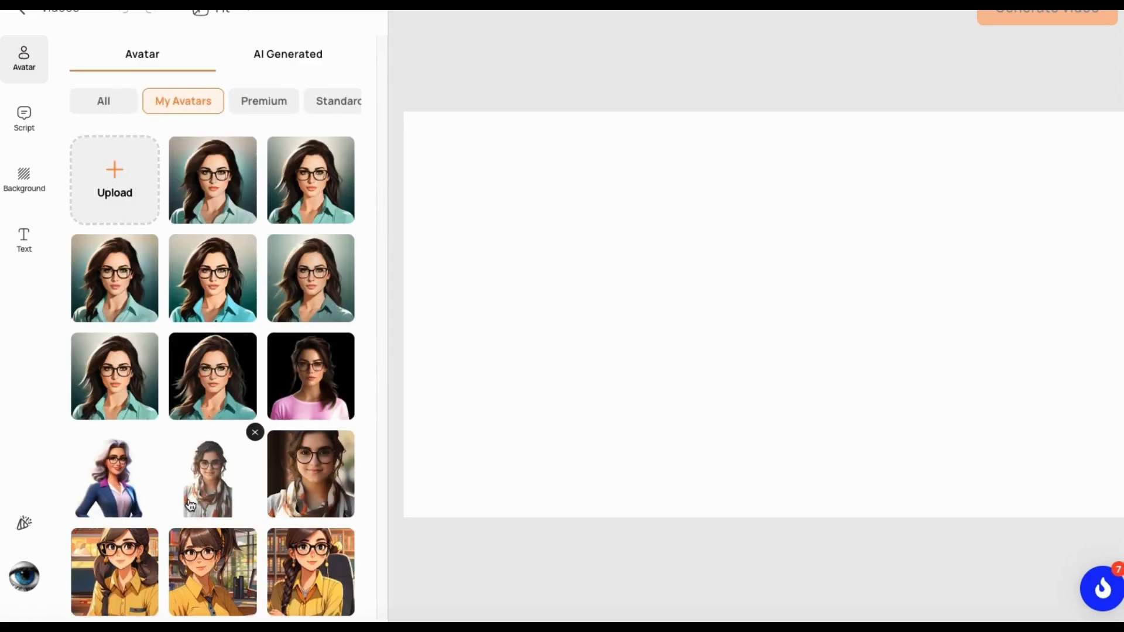
Upload AIChickwhiteshirt.jpg as a custom avatar for the video.
click(105, 105)
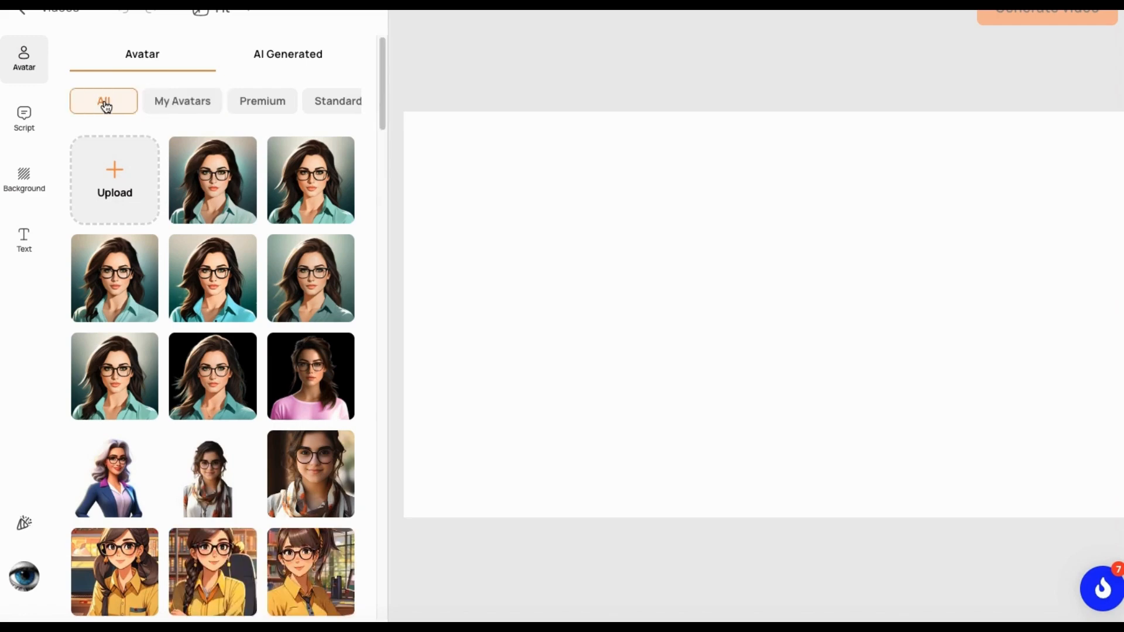
mouse_move(106, 194)
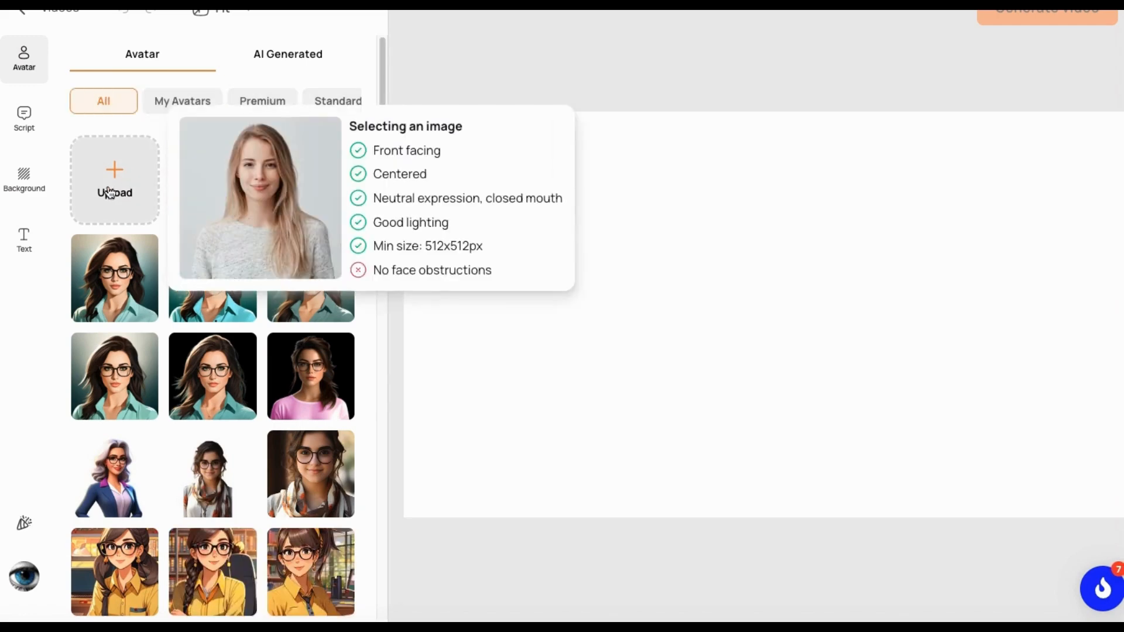
click(116, 173)
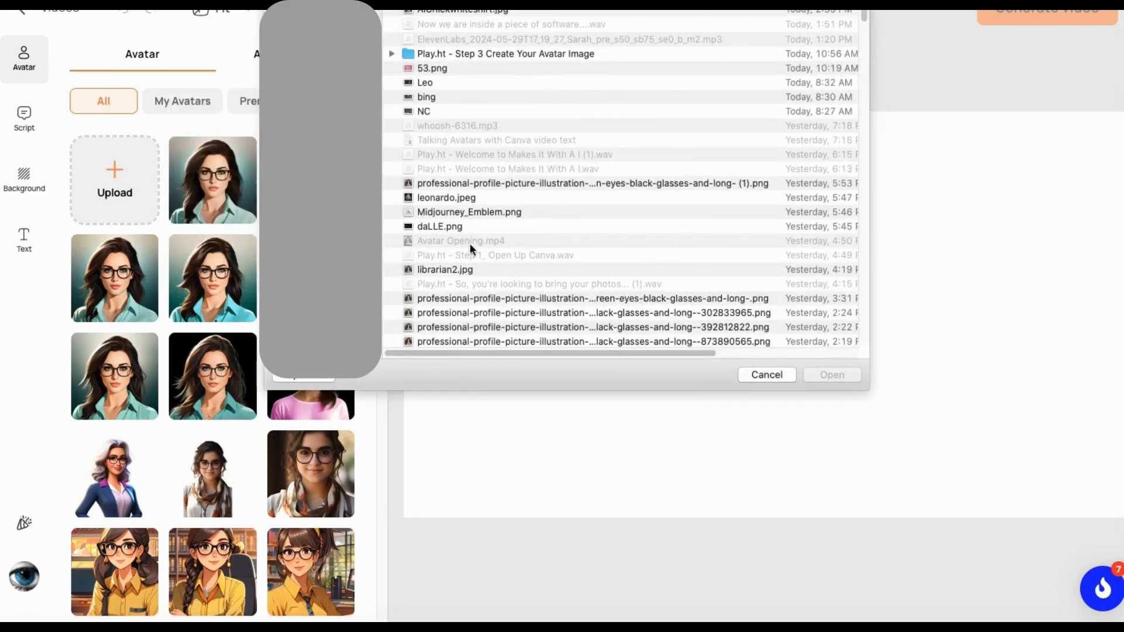
click(438, 11)
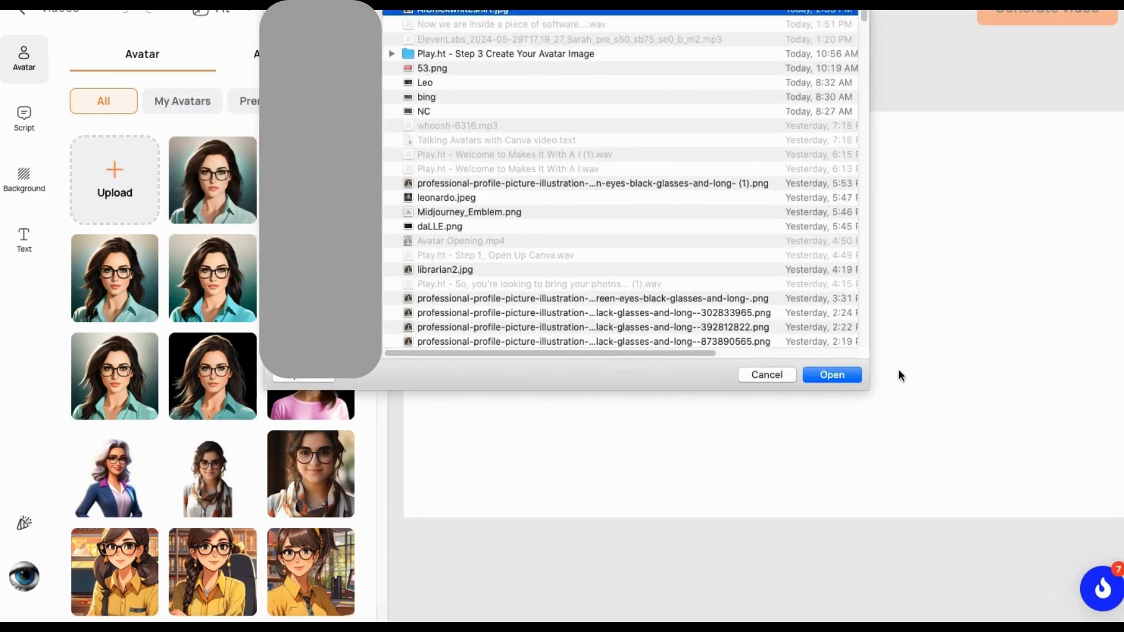
click(832, 375)
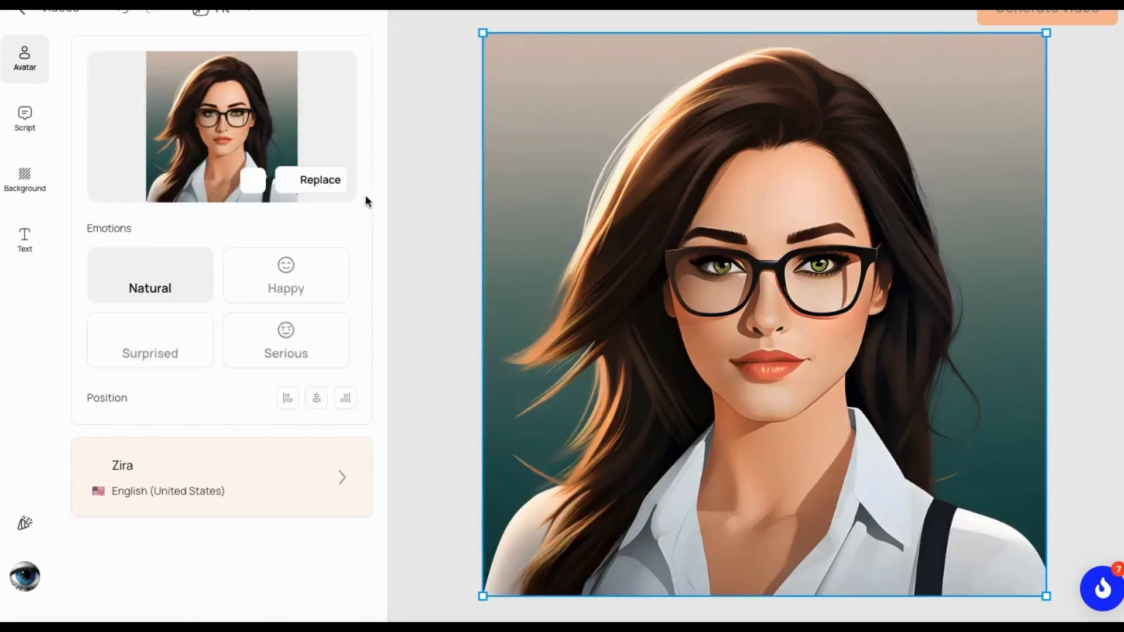
Upload ElevenLabs_2024-05-29T17_19_27_Sarah_pre_s50_sb75_se0_b_m2.mp3 as the avatar's script audio and play it back.
click(33, 118)
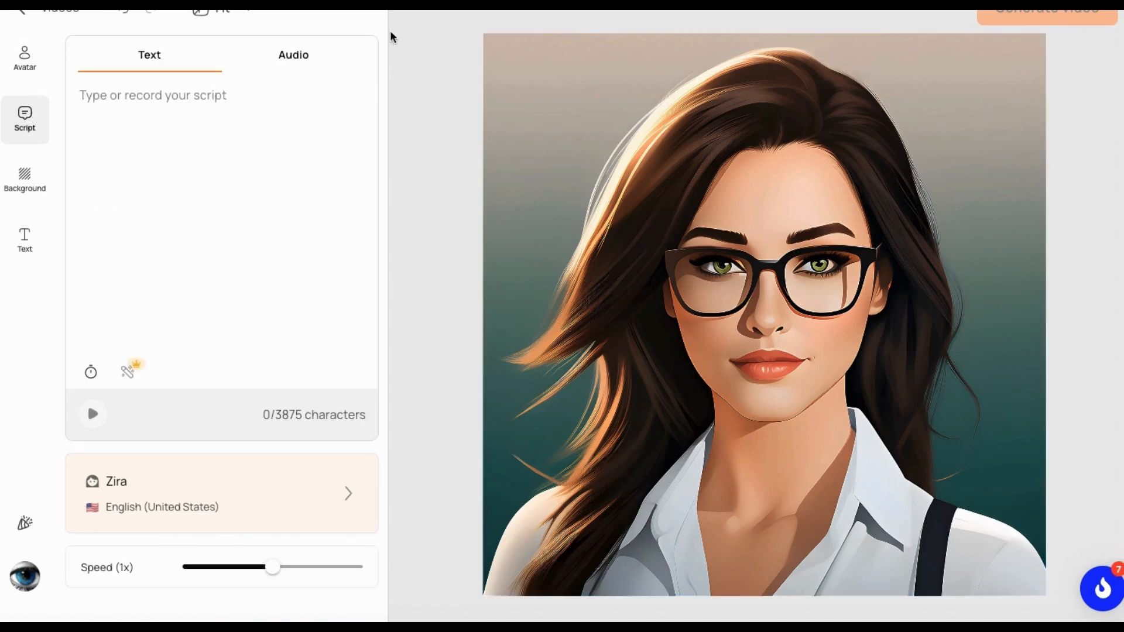
click(296, 61)
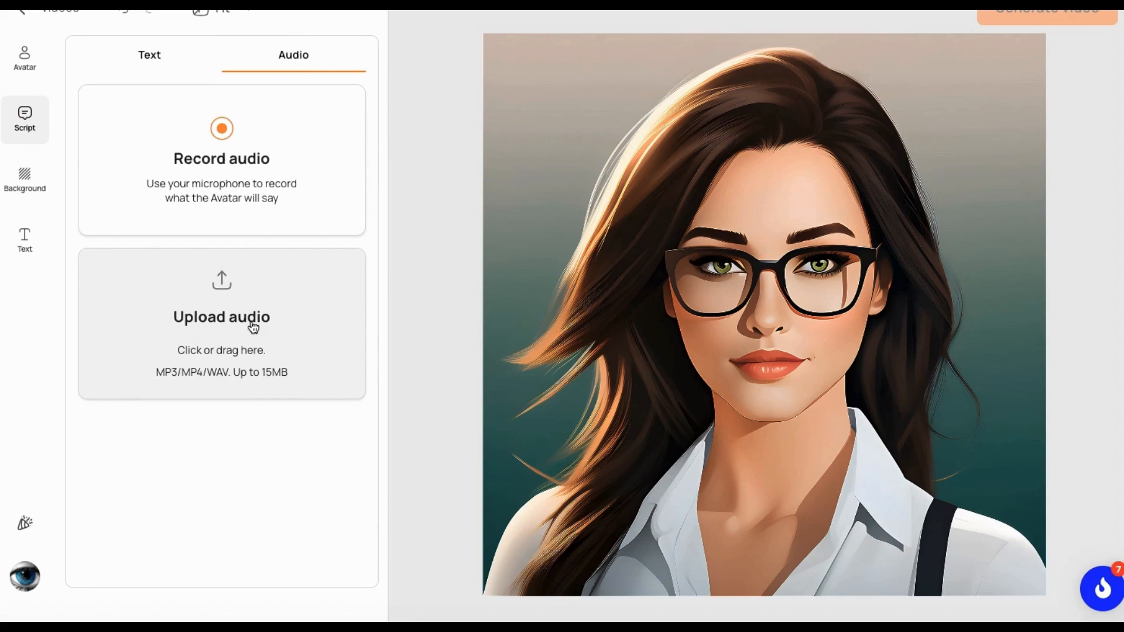
click(228, 319)
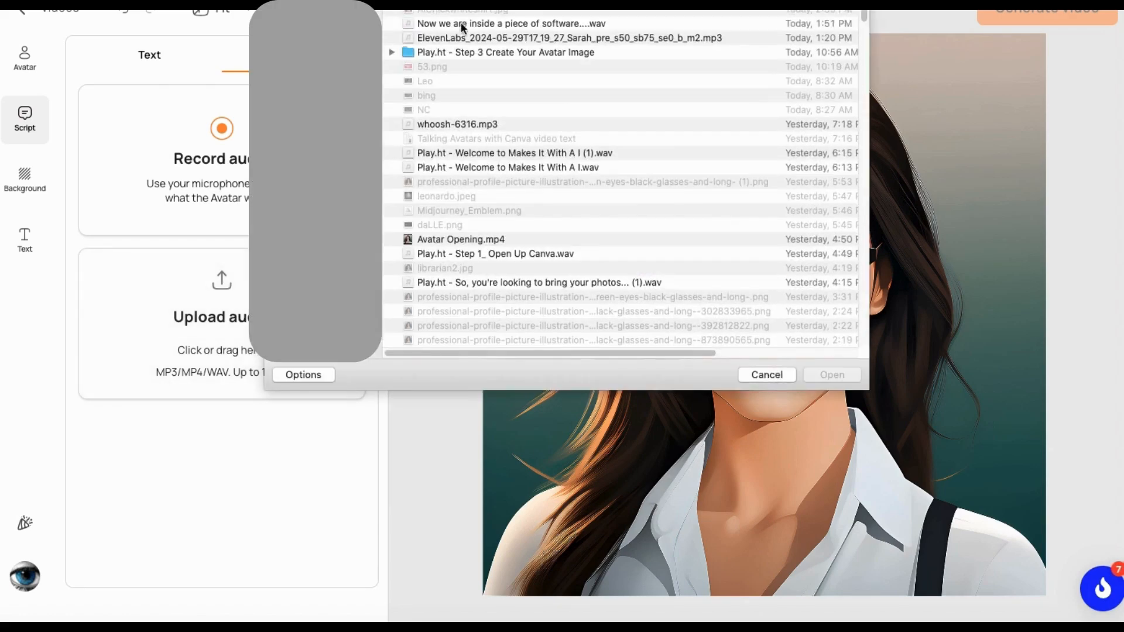
click(434, 40)
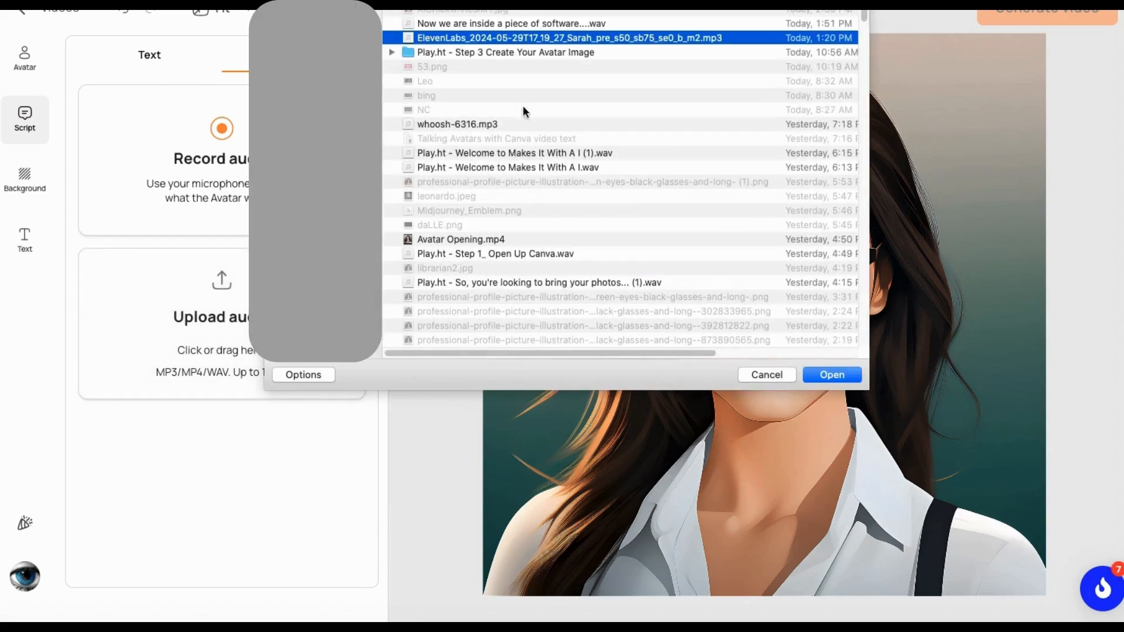
click(832, 376)
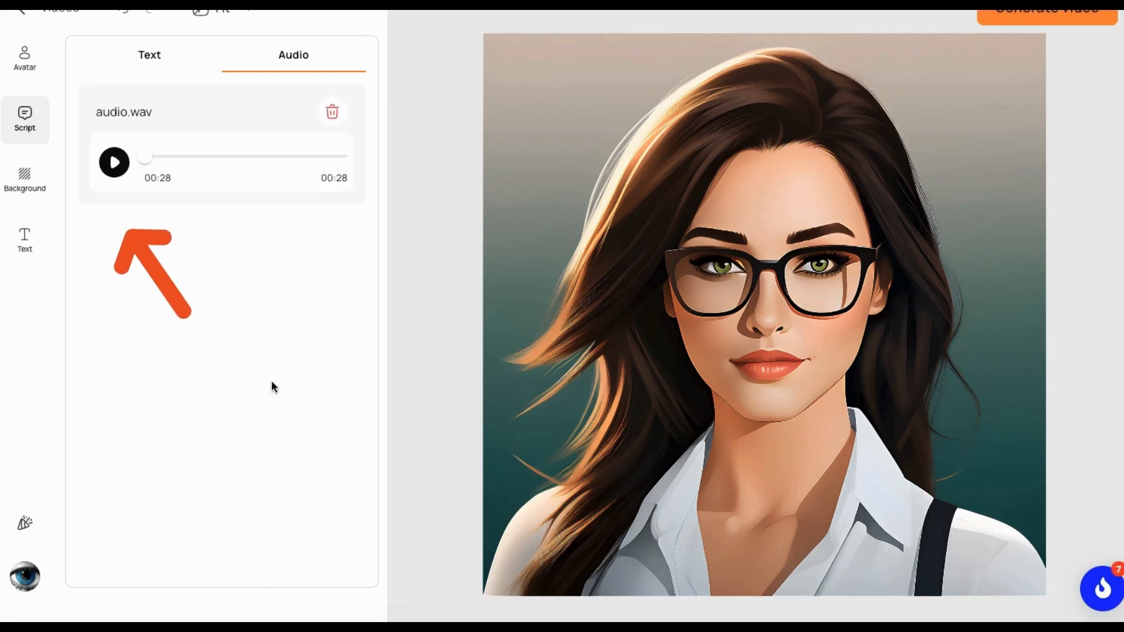
click(115, 164)
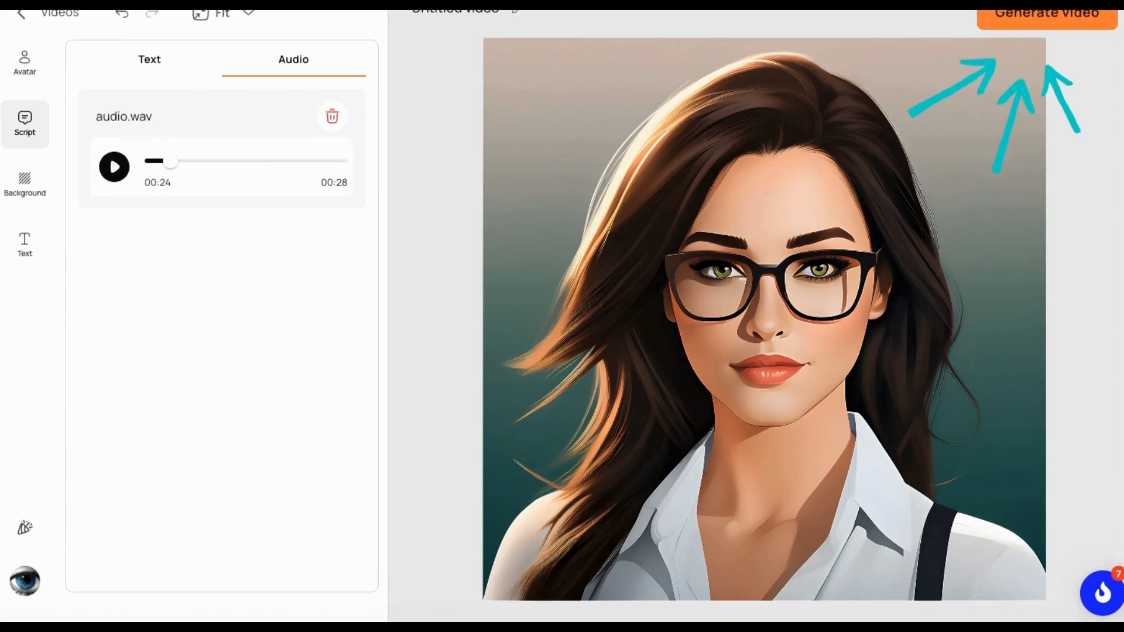
Generate the avatar video under the name "test" and open it from the recent videos.
click(1035, 21)
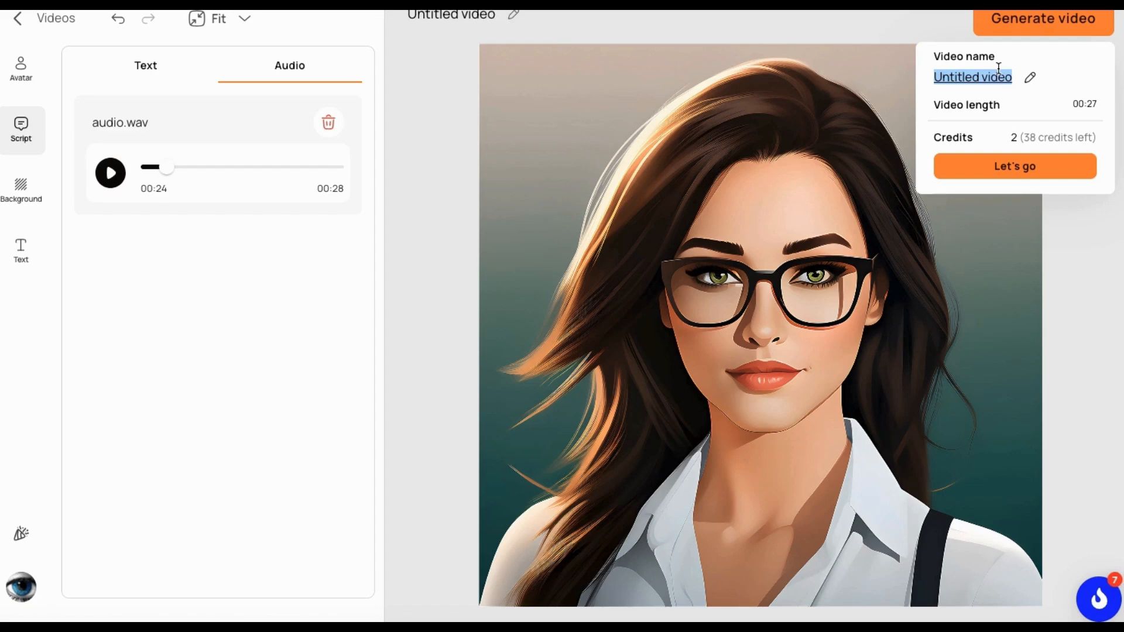
text(test)
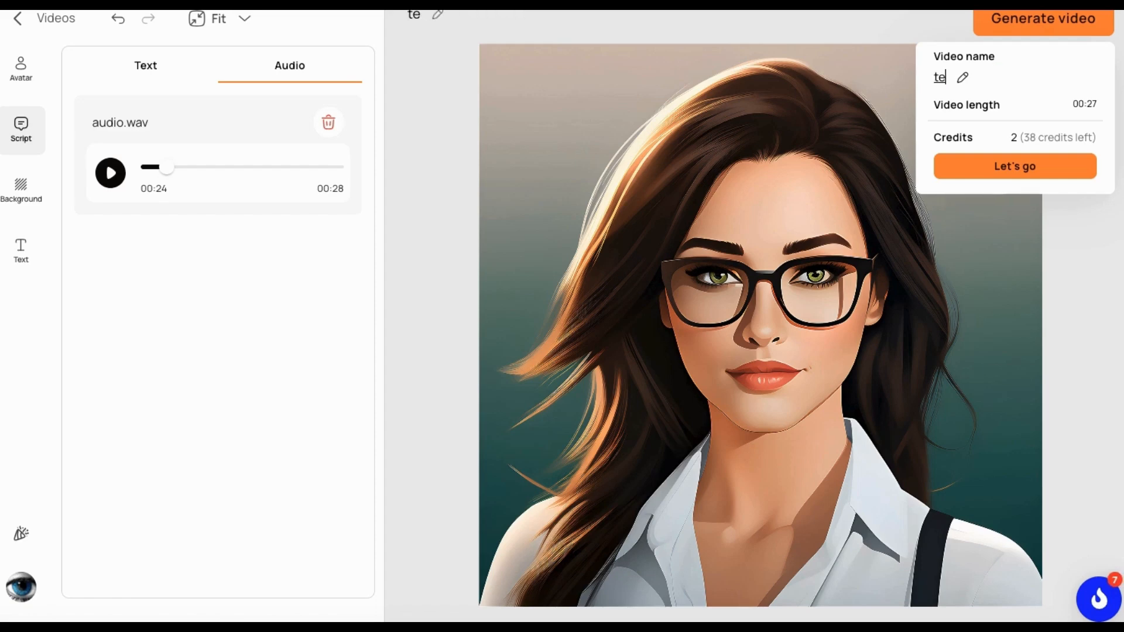
click(1019, 170)
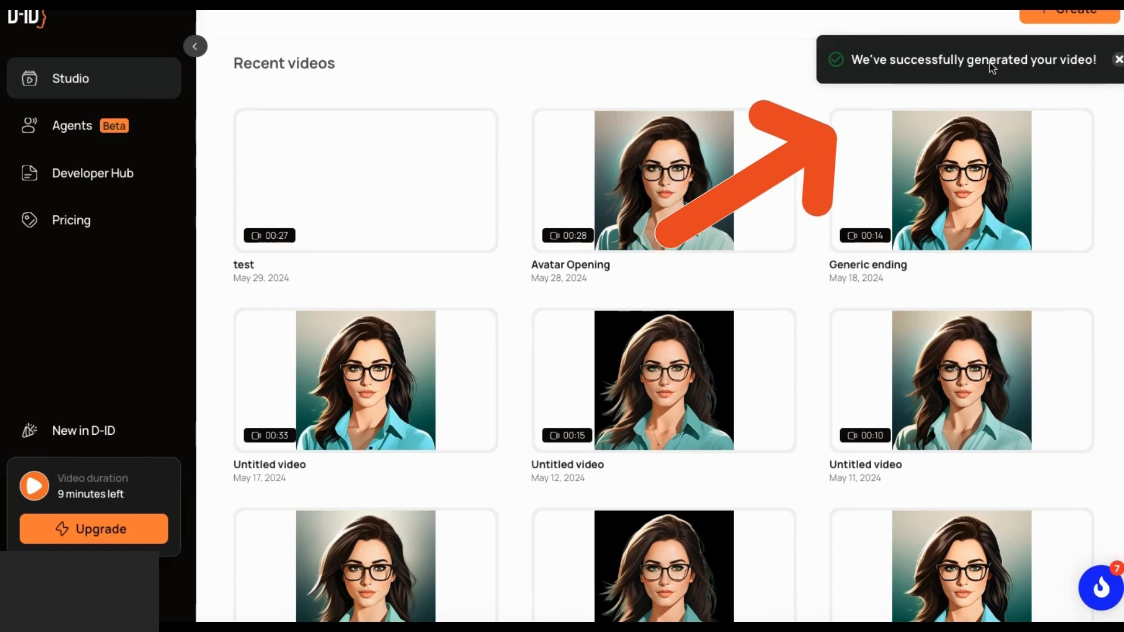
click(363, 227)
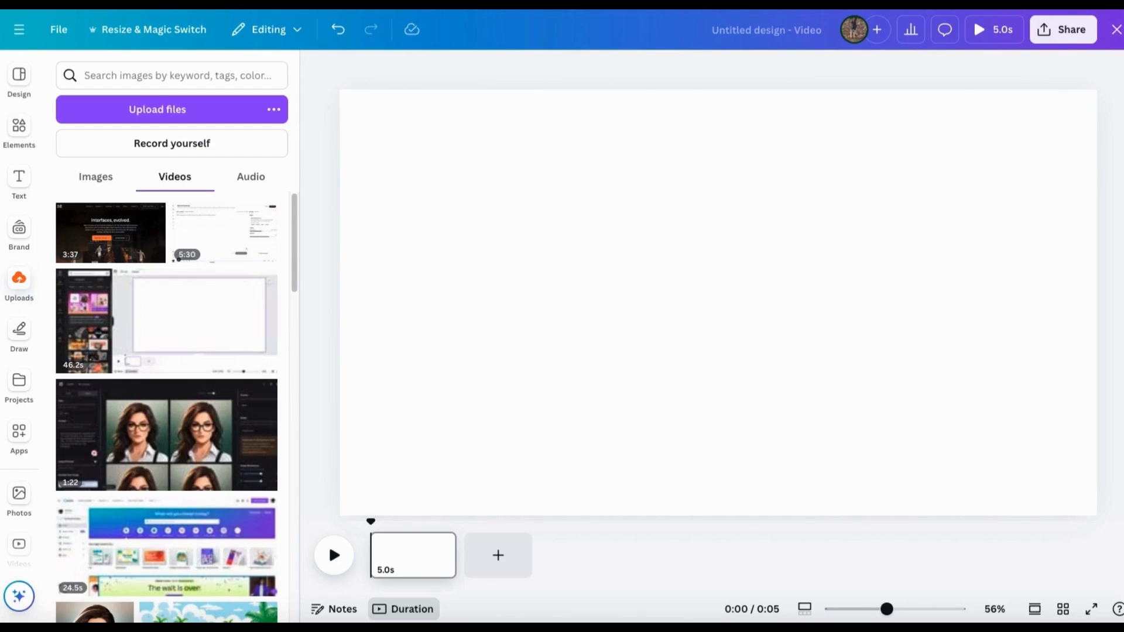
Upload the generated avatar clip from Finder to Canva and add it to the page with the dollar-bill background video.
key(super+Tab)
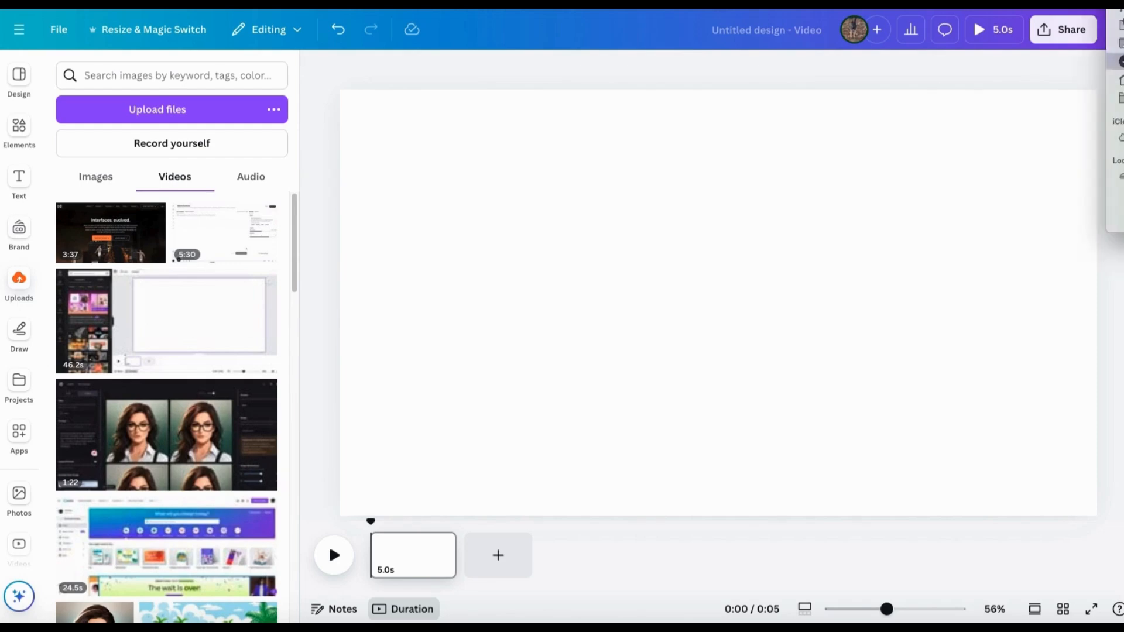
drag(1116, 176, 154, 267)
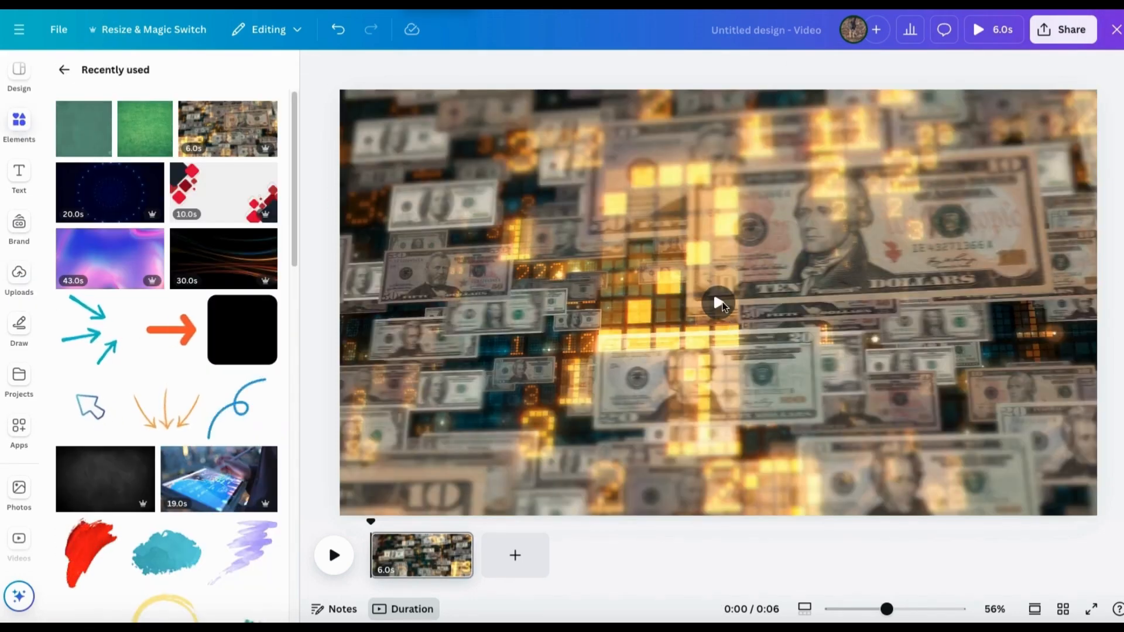
click(719, 302)
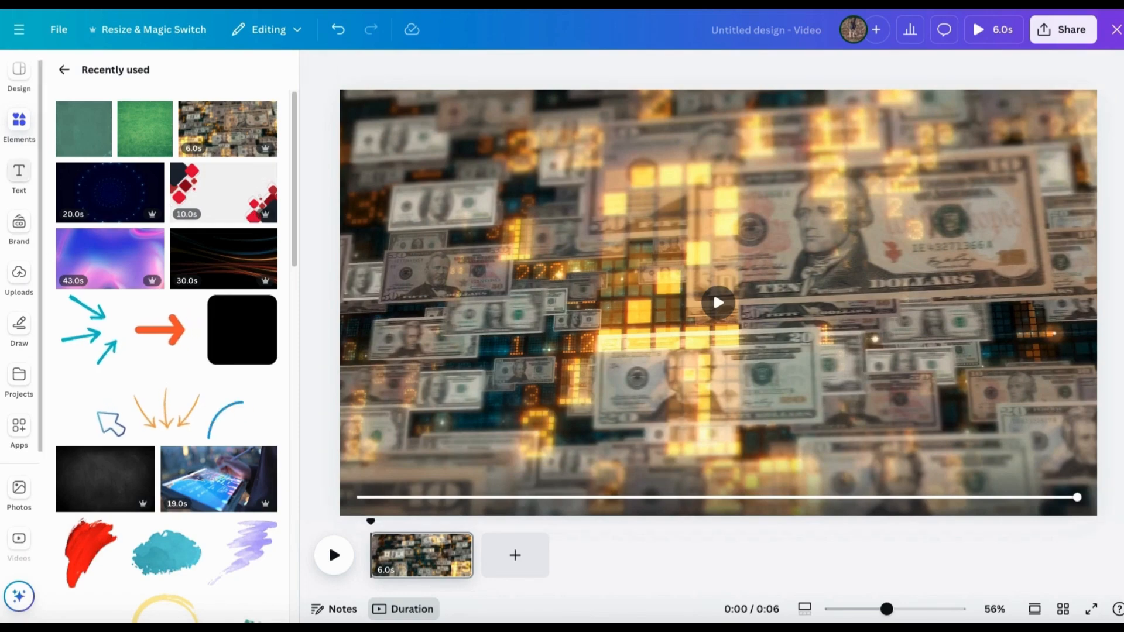
click(19, 275)
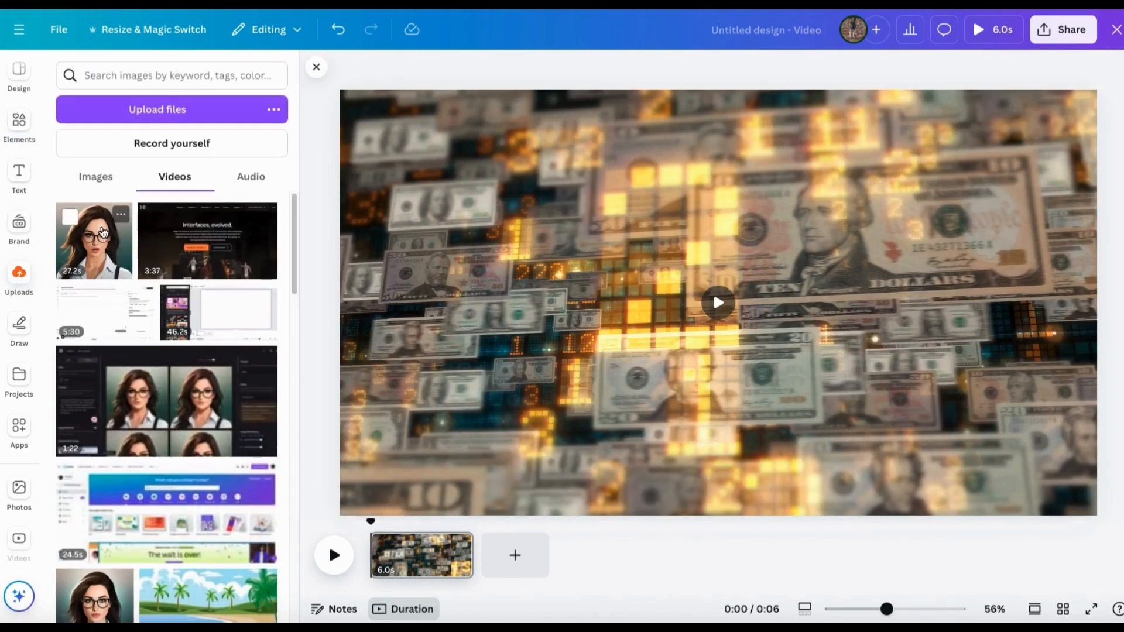
click(103, 233)
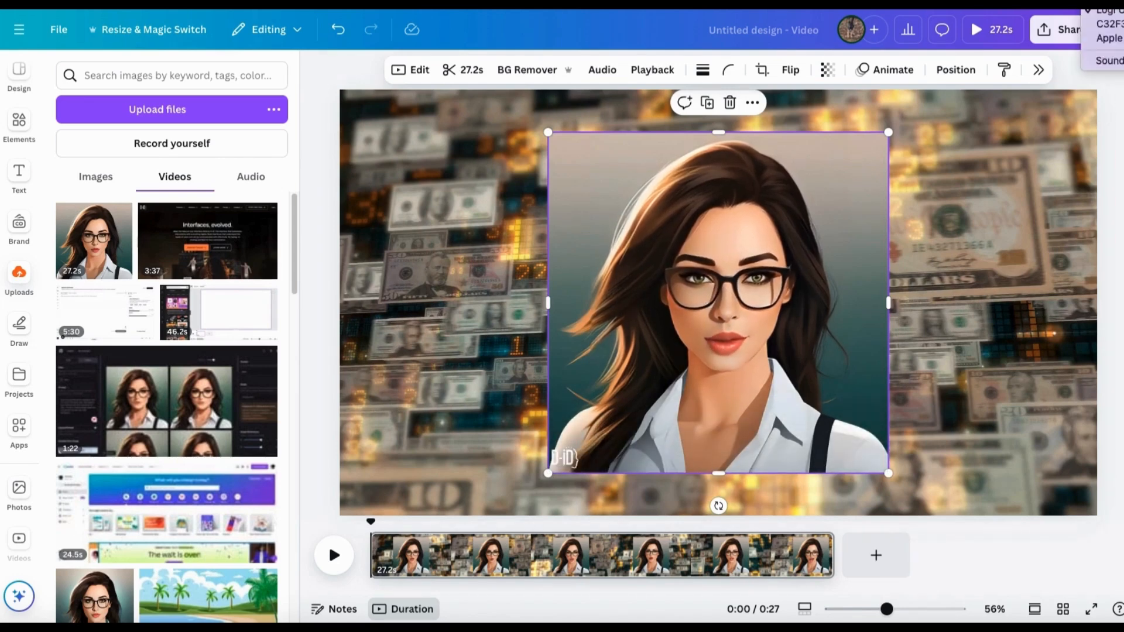
Enlarge the avatar clip from its corners until it fills nearly the full height of the page.
click(568, 385)
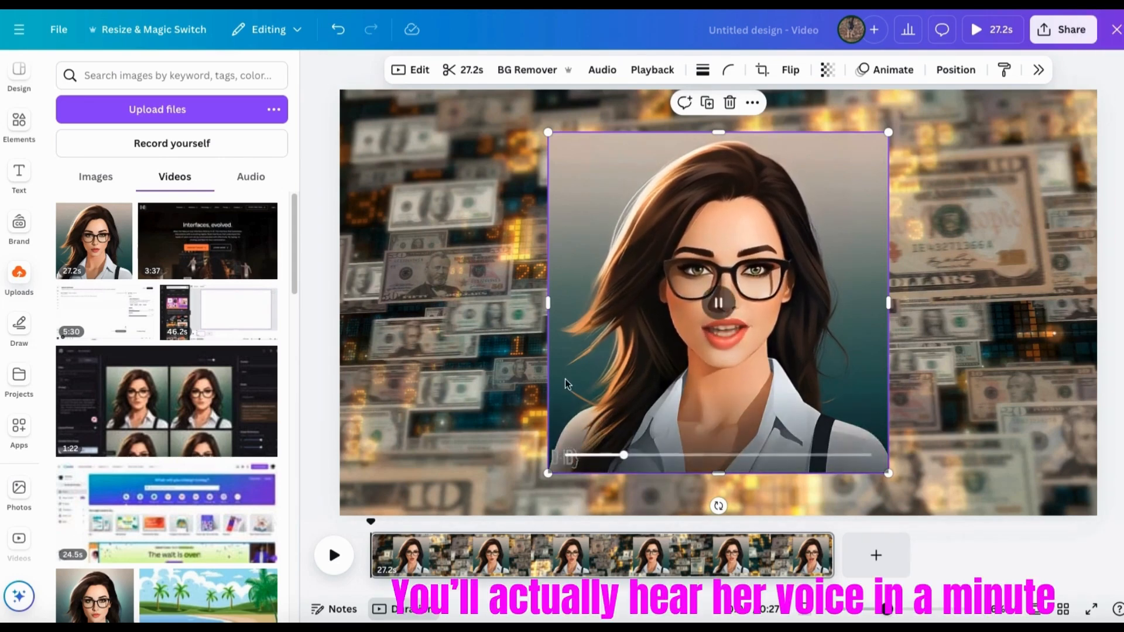
drag(548, 474, 481, 519)
drag(887, 133, 917, 97)
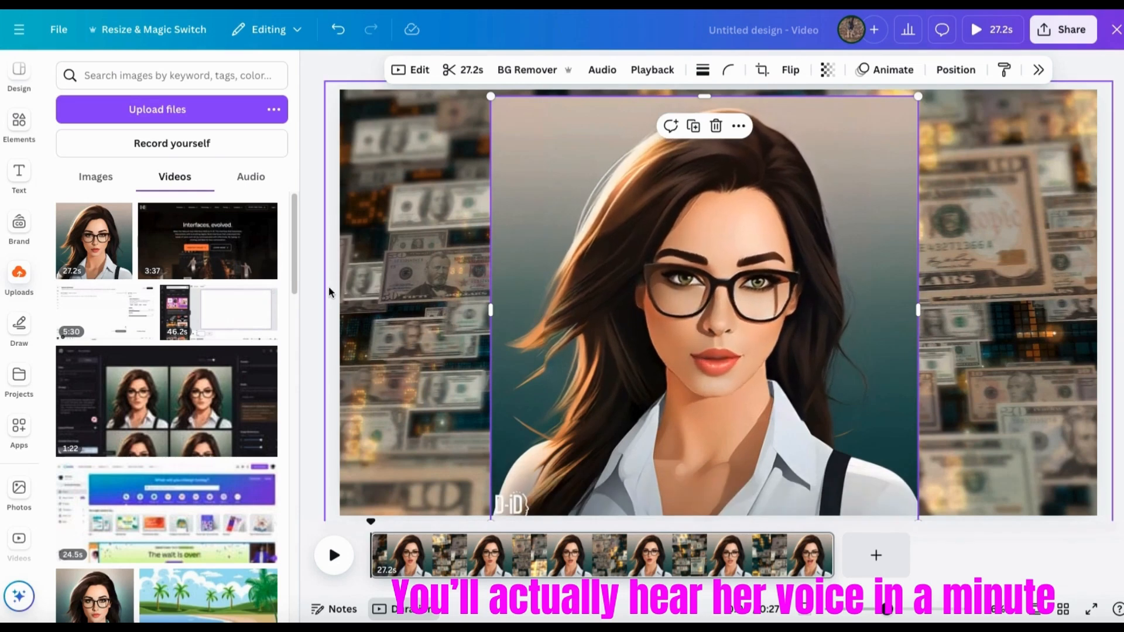
click(309, 280)
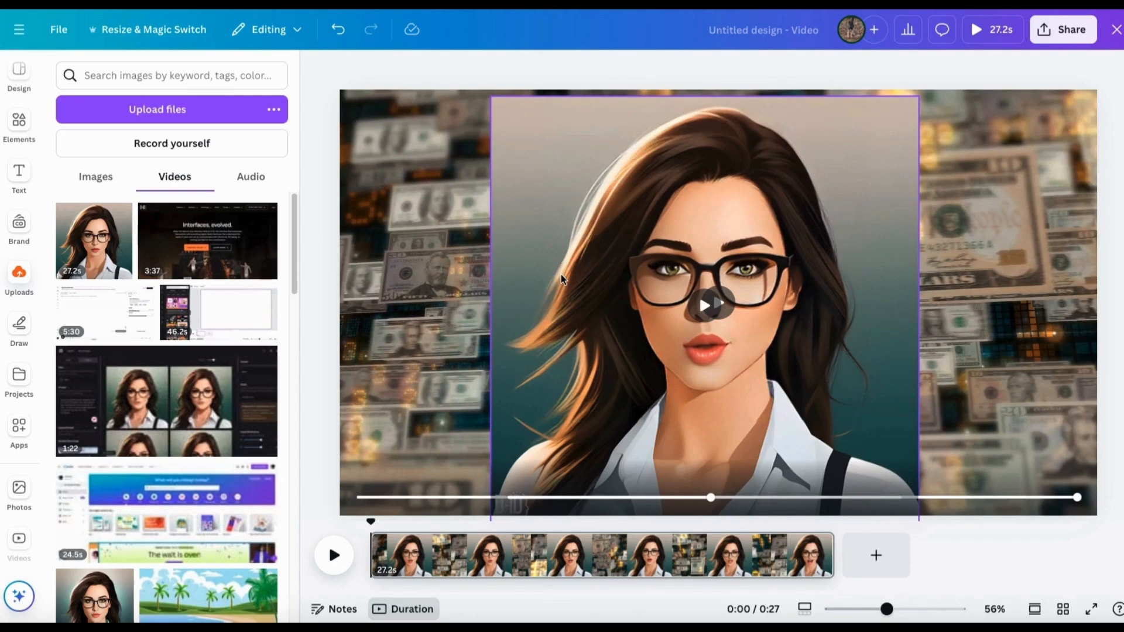
Remove the background from the avatar clip so it stands directly on the dollar-bill video.
click(531, 189)
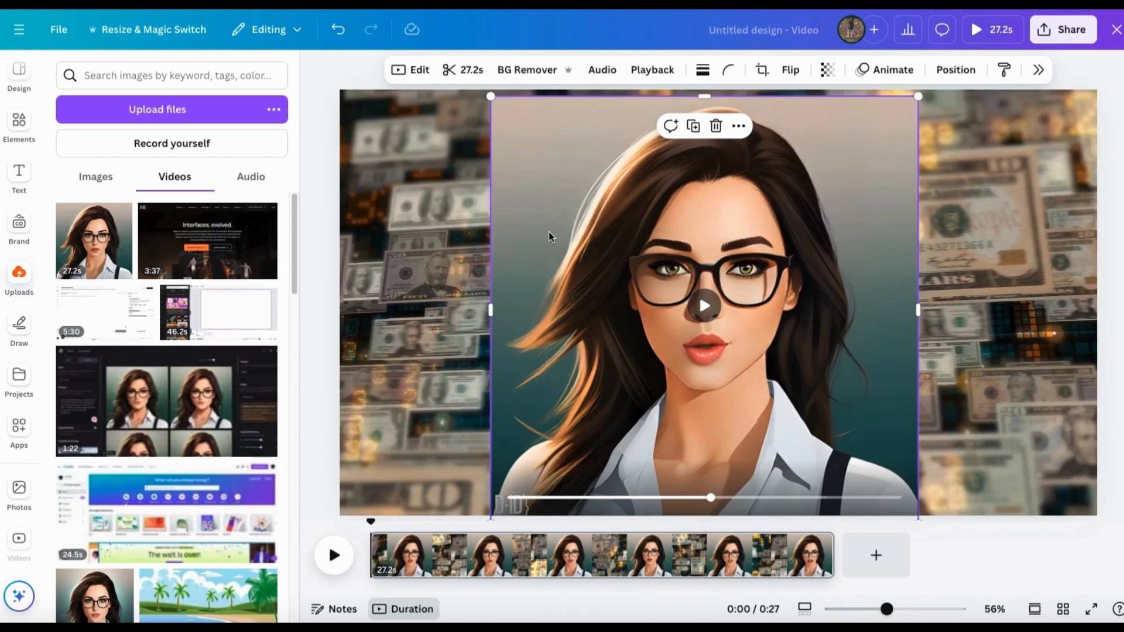
click(534, 72)
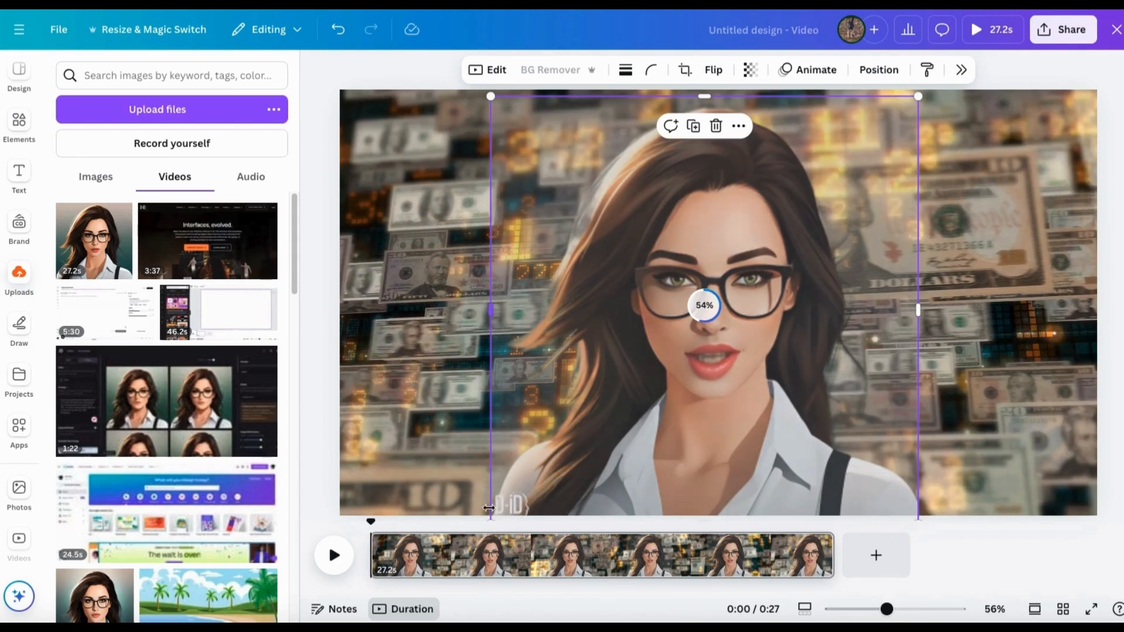
drag(711, 412, 713, 440)
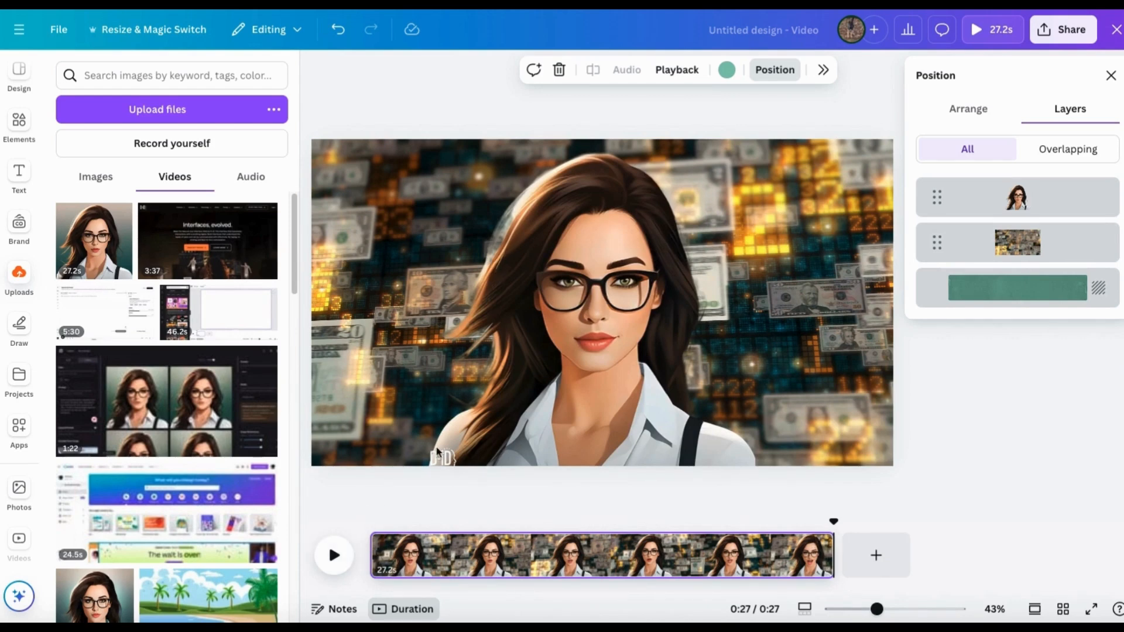
Bring up the shape elements, and shrink the avatar clip into the lower-right area of the page.
click(20, 123)
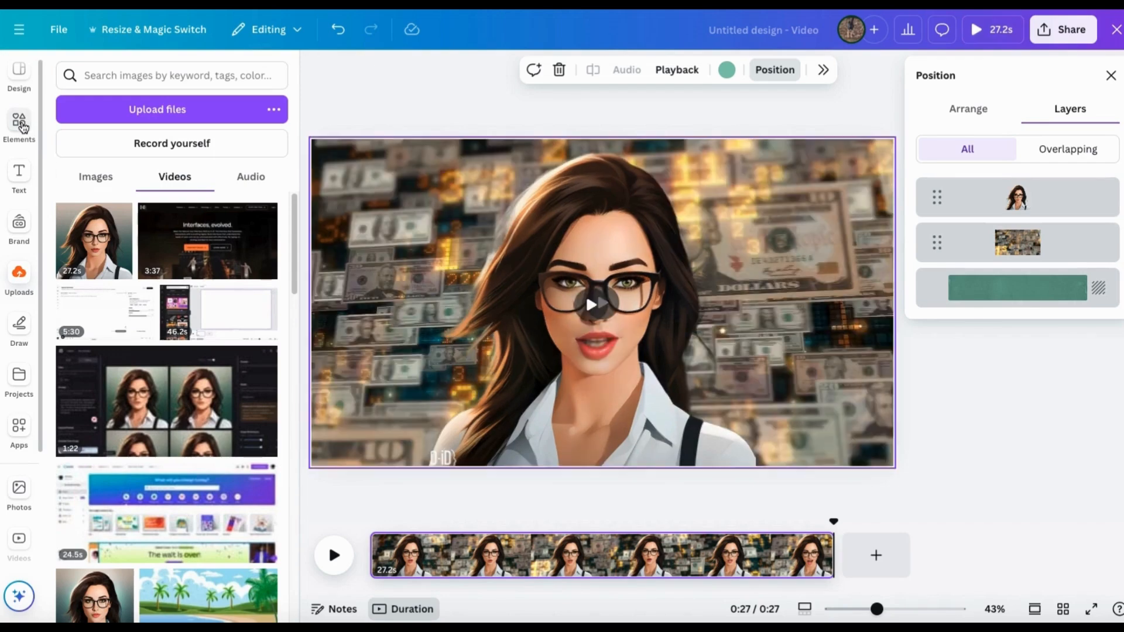
click(20, 122)
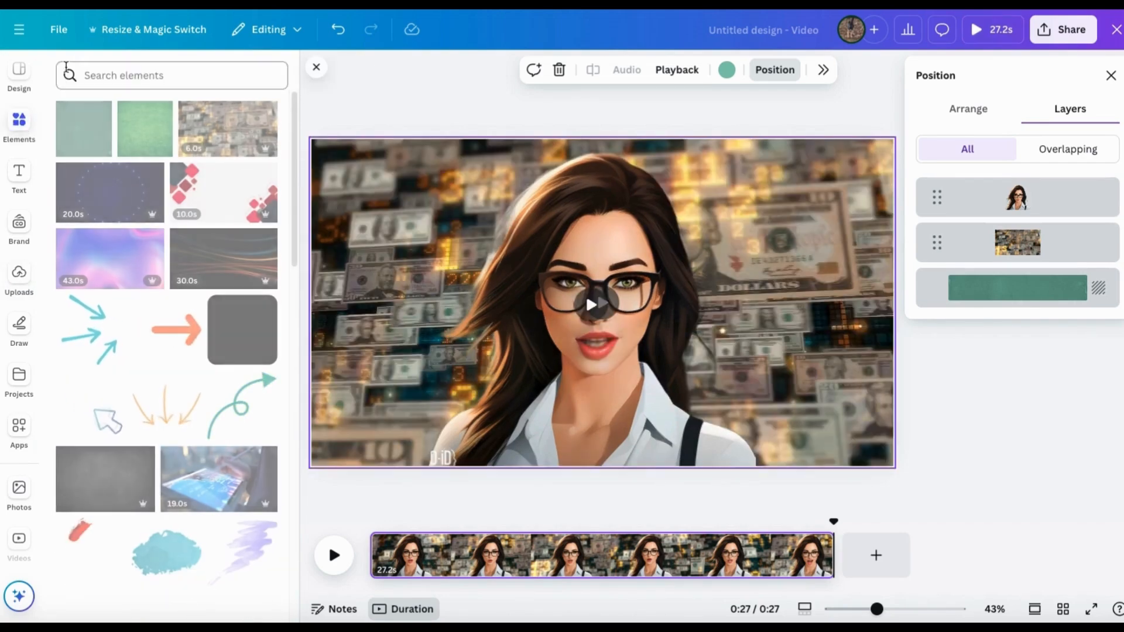
scroll(118, 435, down, 6)
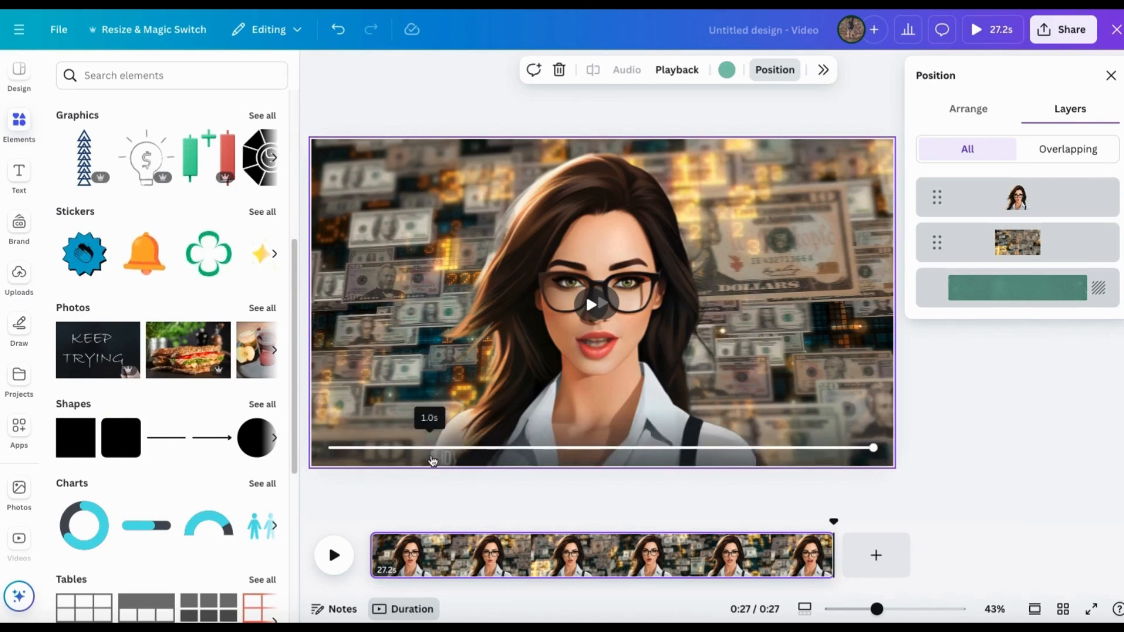
click(497, 324)
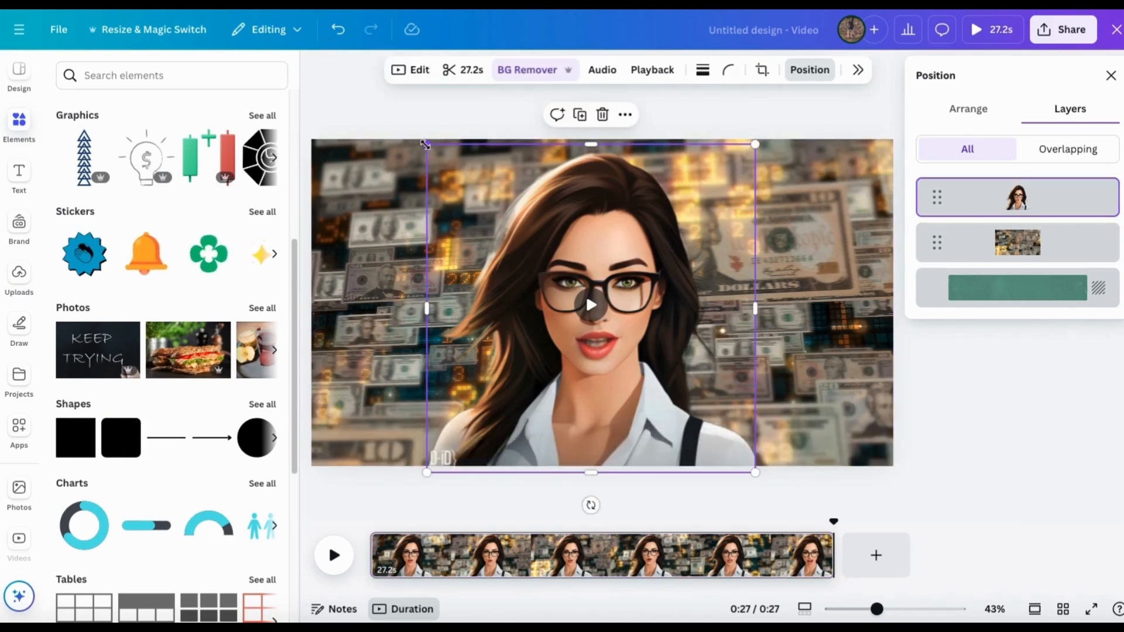
drag(428, 145, 529, 276)
drag(586, 322, 684, 310)
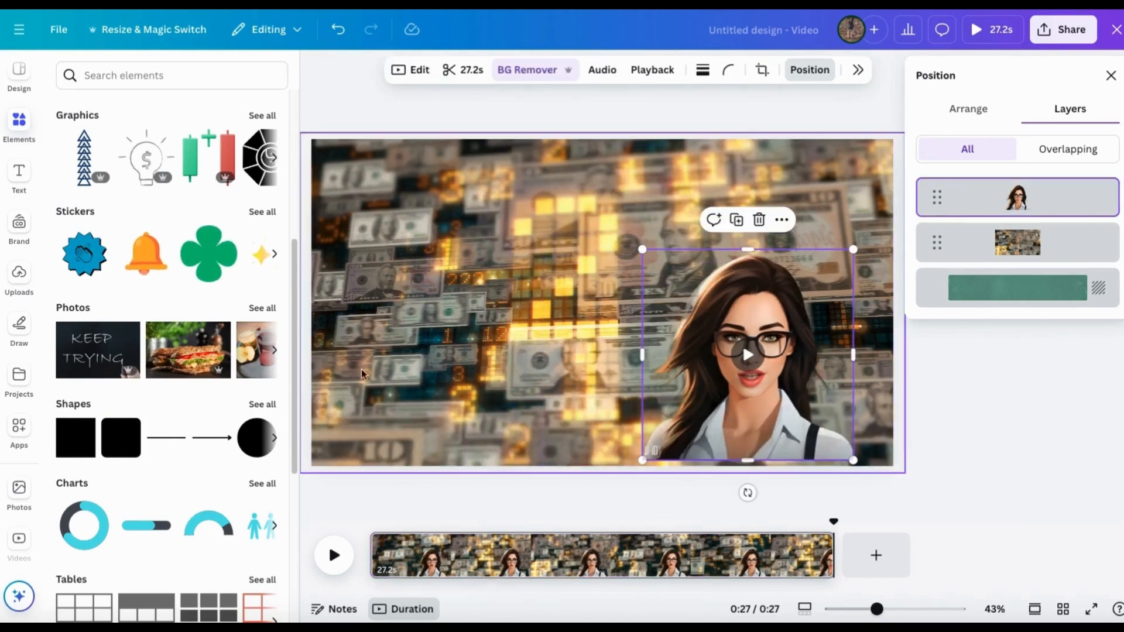
Add a rounded square to the page and fill it with a custom beige colour.
click(121, 438)
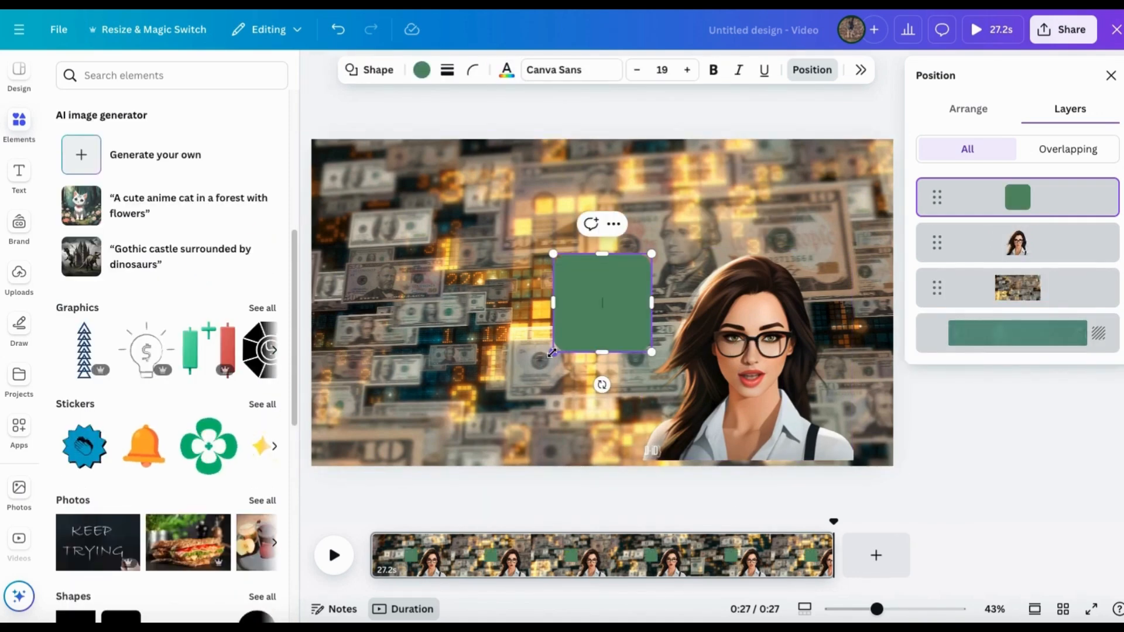
click(422, 70)
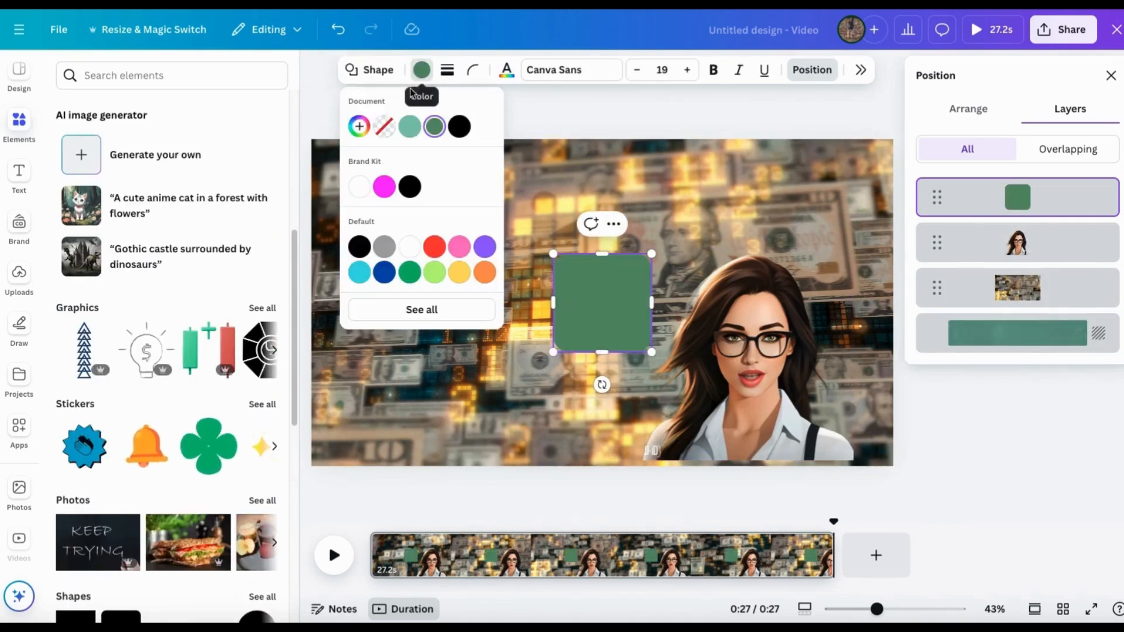
click(359, 125)
drag(439, 278, 392, 279)
drag(426, 226, 387, 198)
Layer the beige square behind the avatar, and enlarge the avatar to about 1,080 × 1,080 near the page centre.
drag(724, 307, 628, 300)
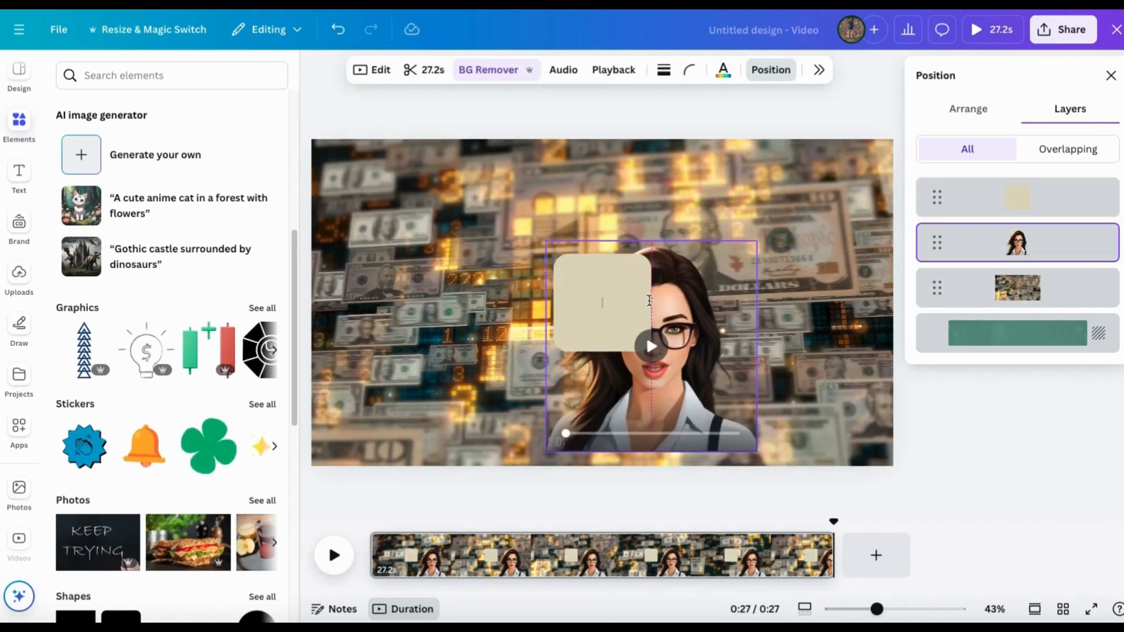
drag(1014, 202, 1019, 246)
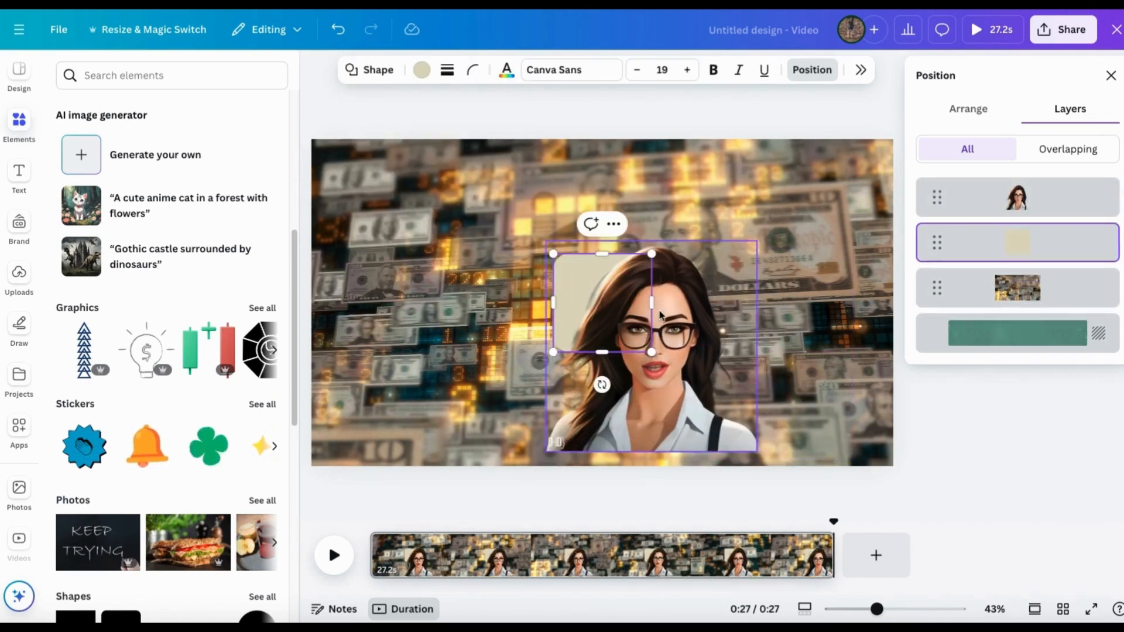
click(571, 315)
mouse_move(563, 279)
mouse_down()
mouse_move(578, 291)
mouse_move(562, 301)
mouse_up()
drag(533, 255, 416, 146)
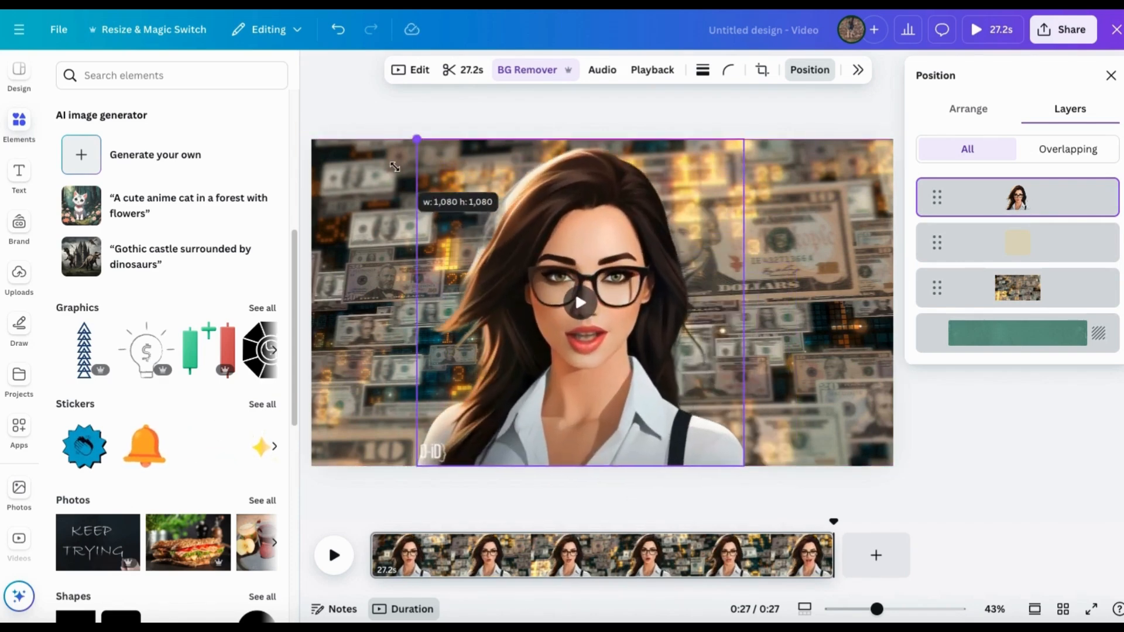
drag(563, 205, 586, 220)
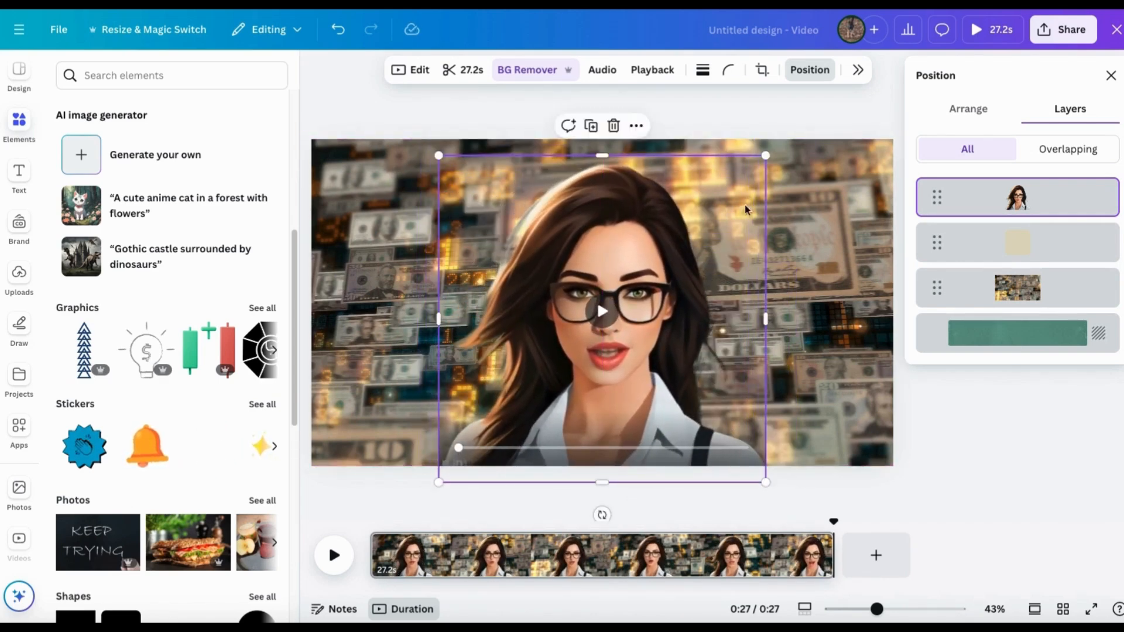
Rotate the beige square about 23° and tuck it behind the hair and face of the avatar.
click(579, 298)
drag(582, 309, 533, 276)
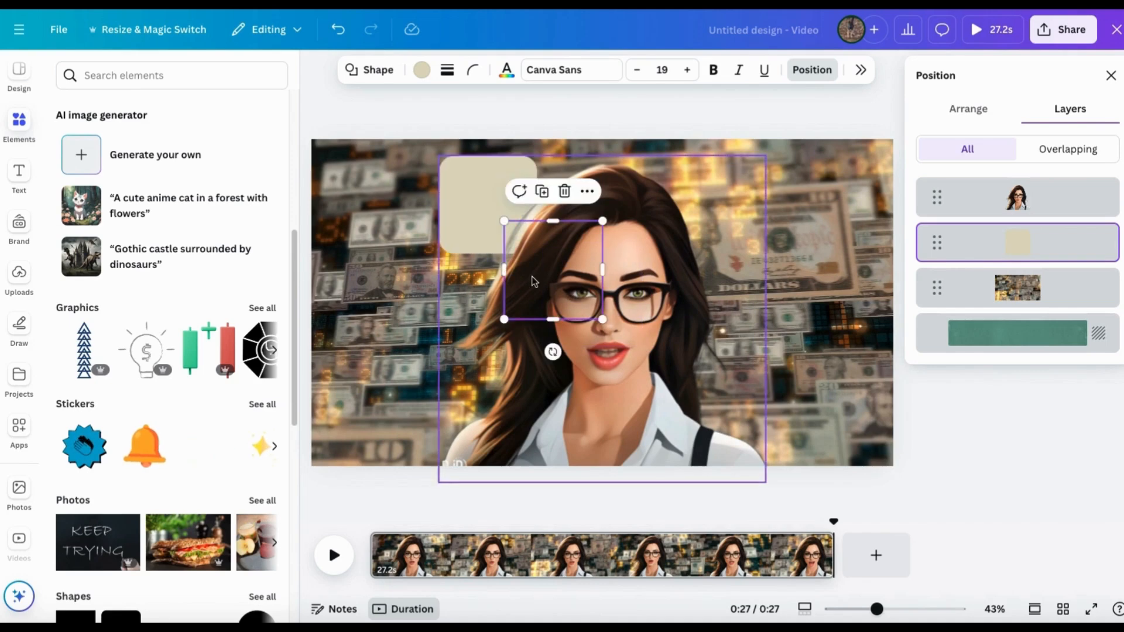
drag(554, 352, 503, 354)
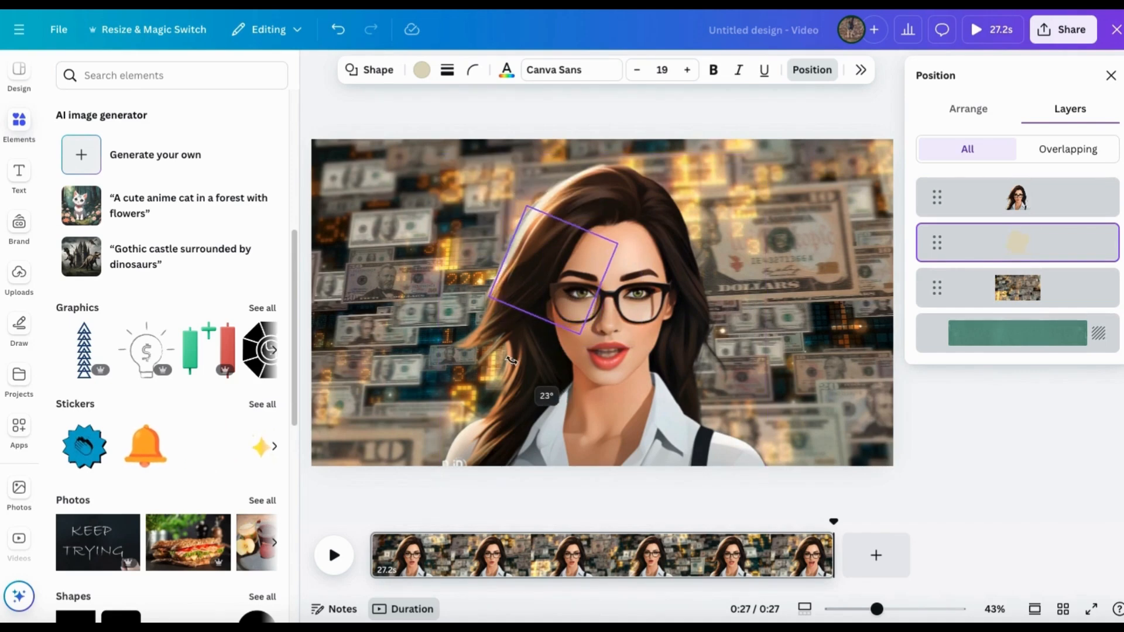
drag(524, 254, 480, 204)
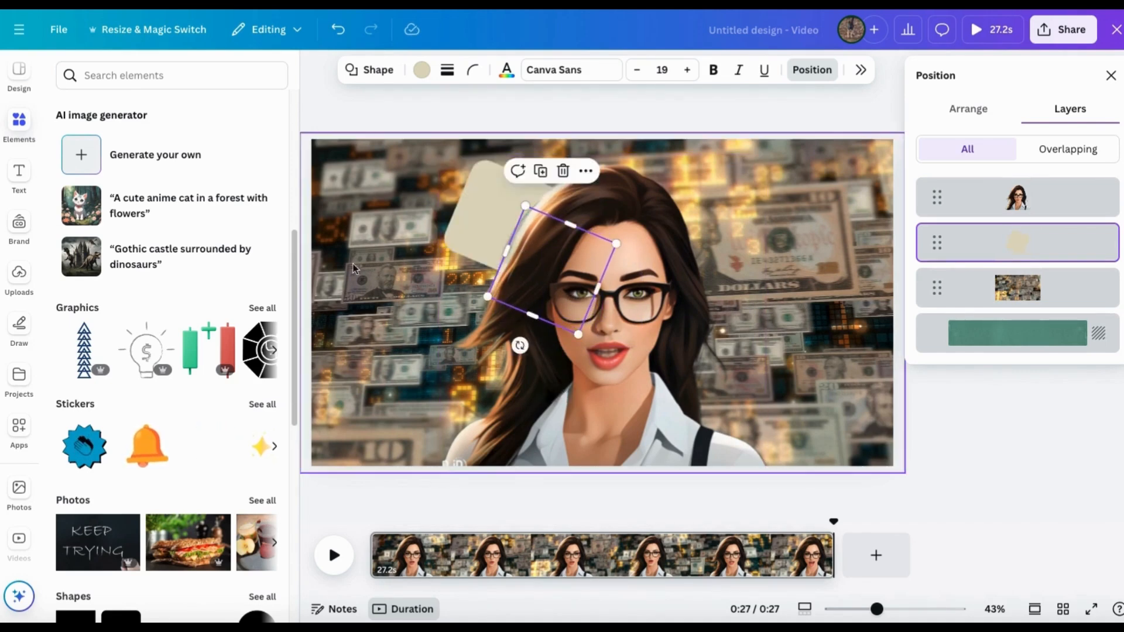
click(327, 508)
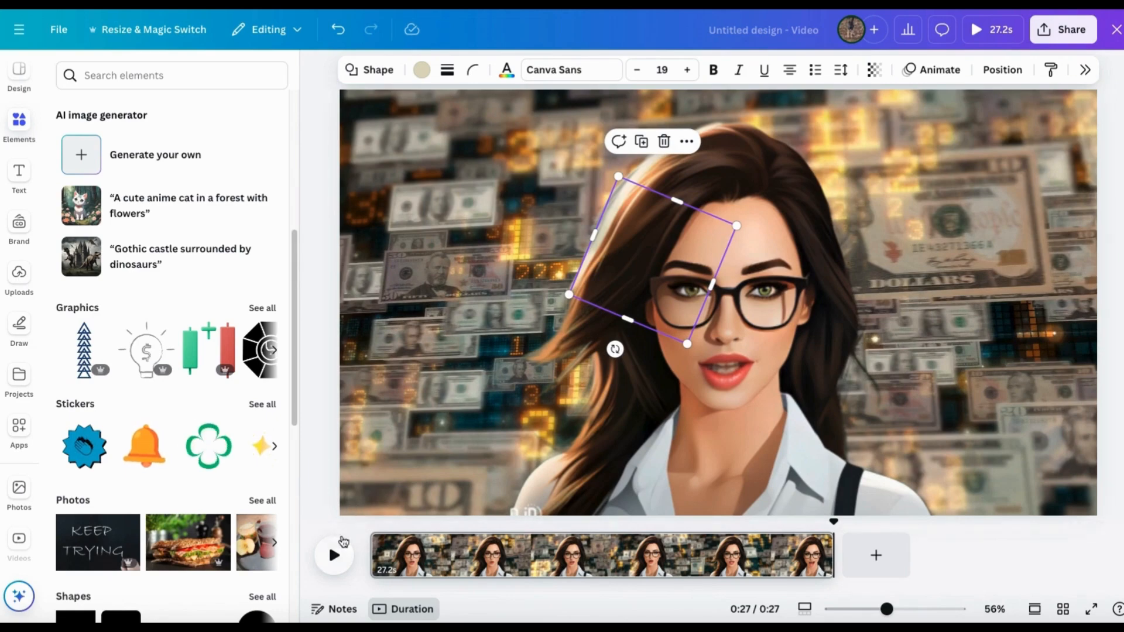
click(311, 510)
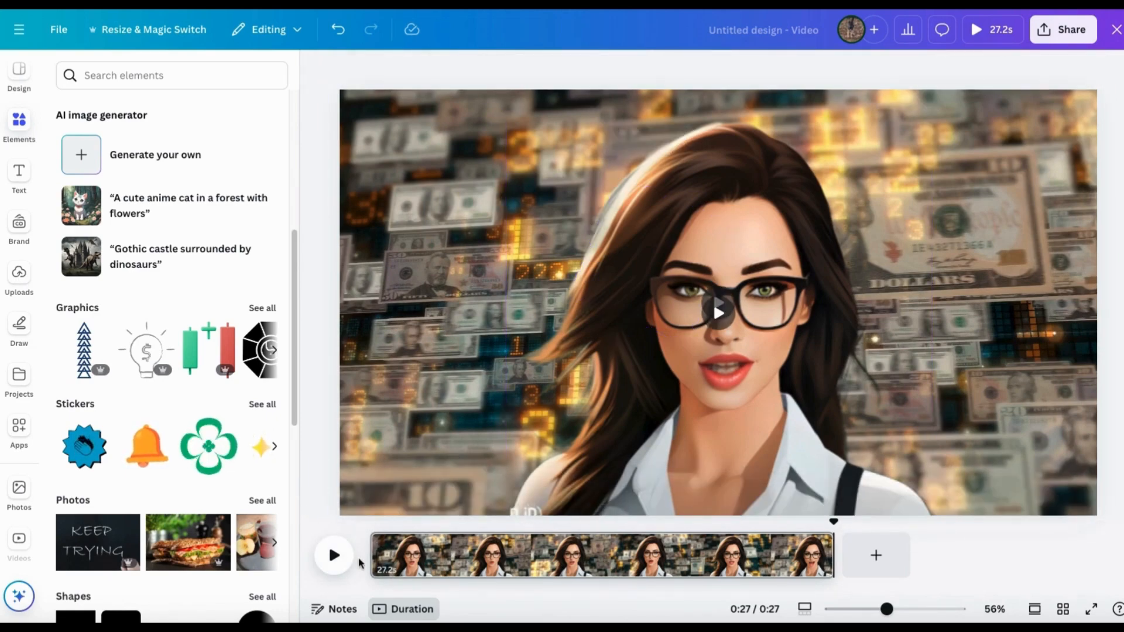
Play the composed avatar video from its beginning and pause it partway through.
click(396, 552)
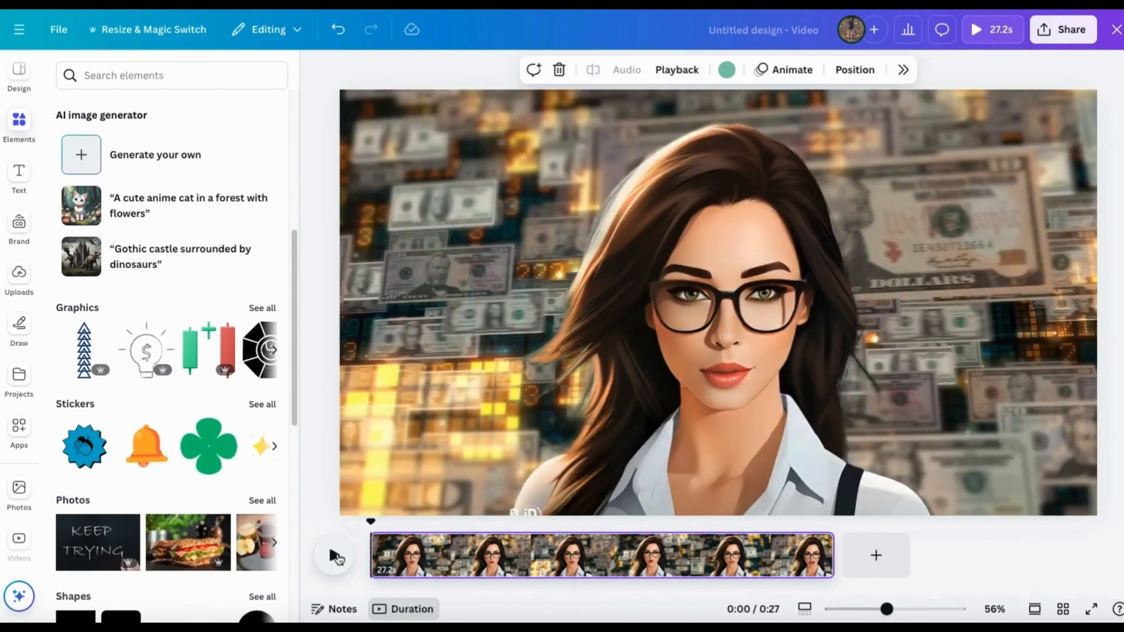
click(336, 557)
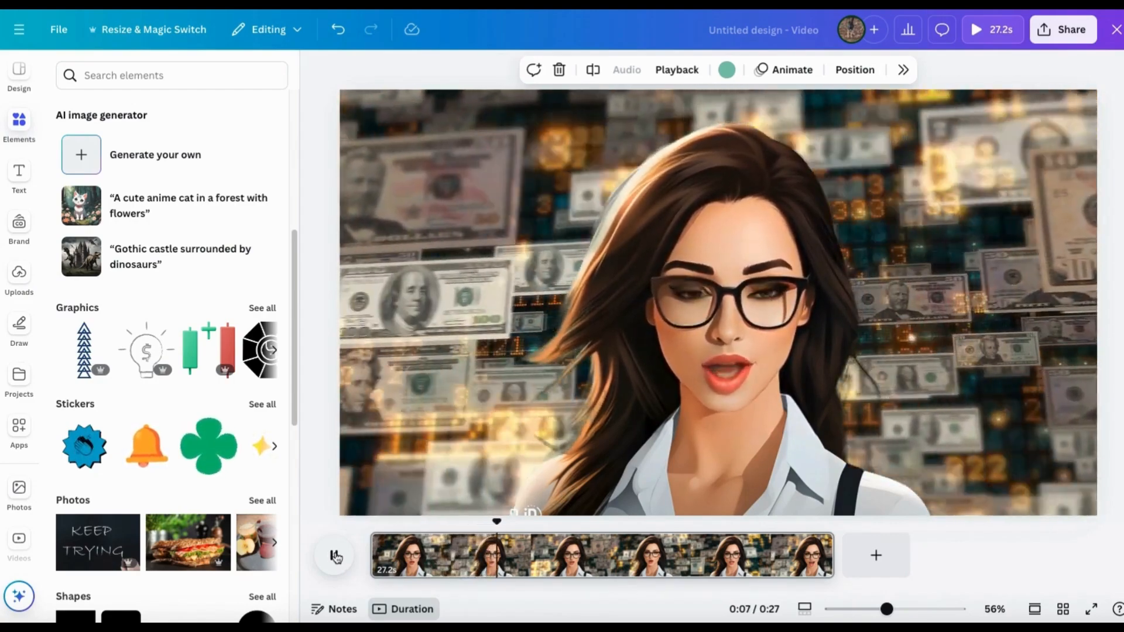
click(336, 556)
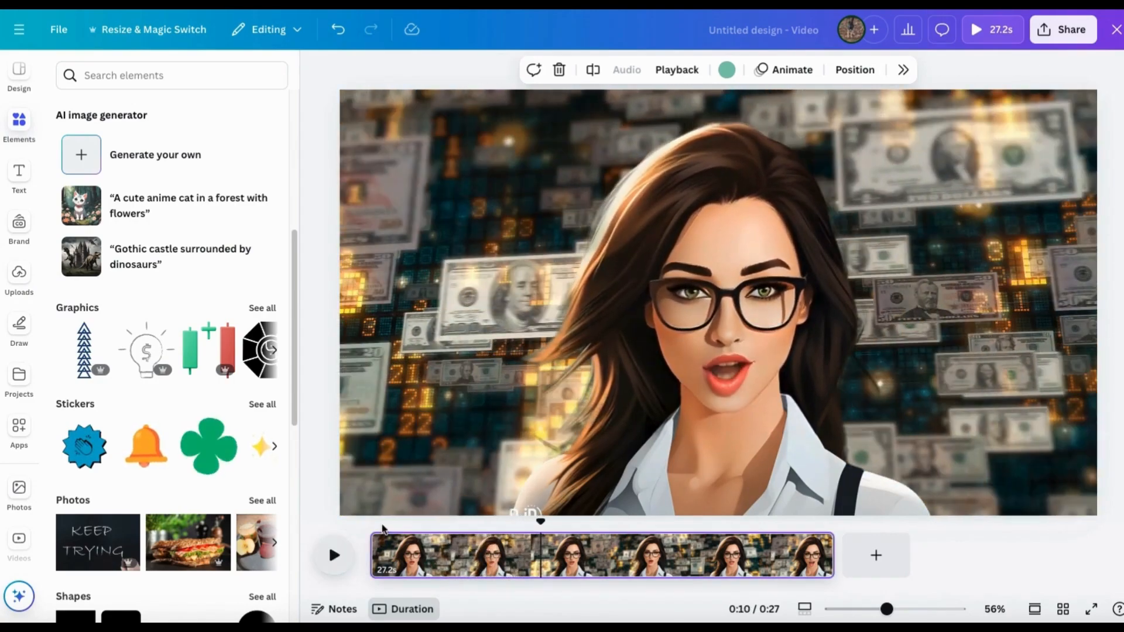